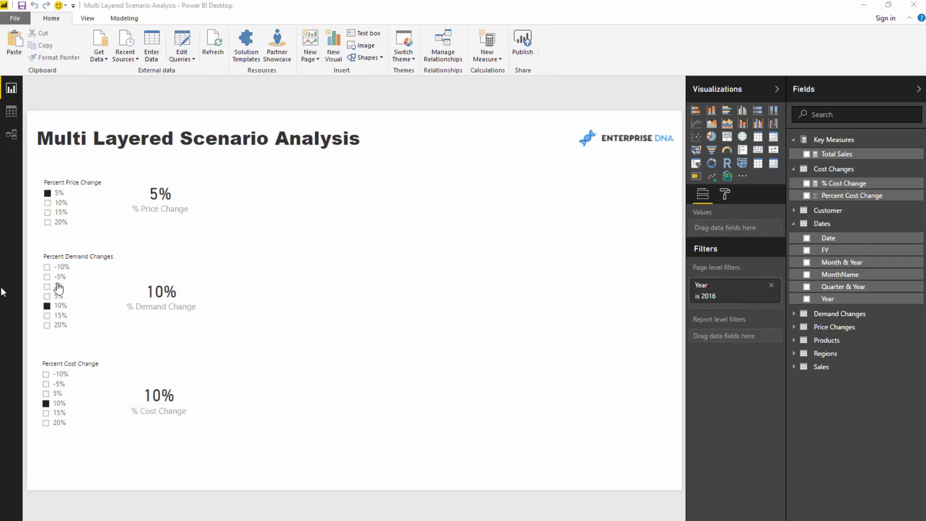
- Show the Sales table in Data view and inspect its Unit Price and Total Unit Cost columns, briefly viewing Products
click(11, 112)
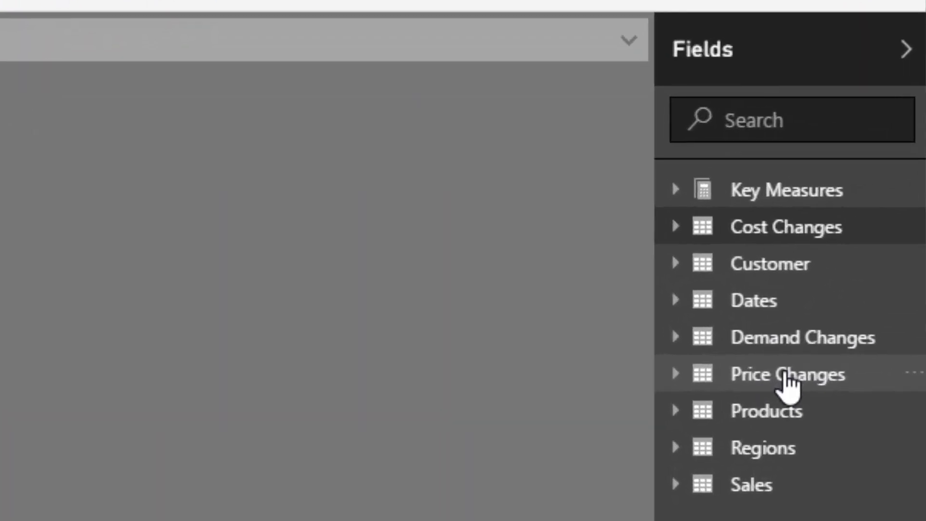
click(810, 374)
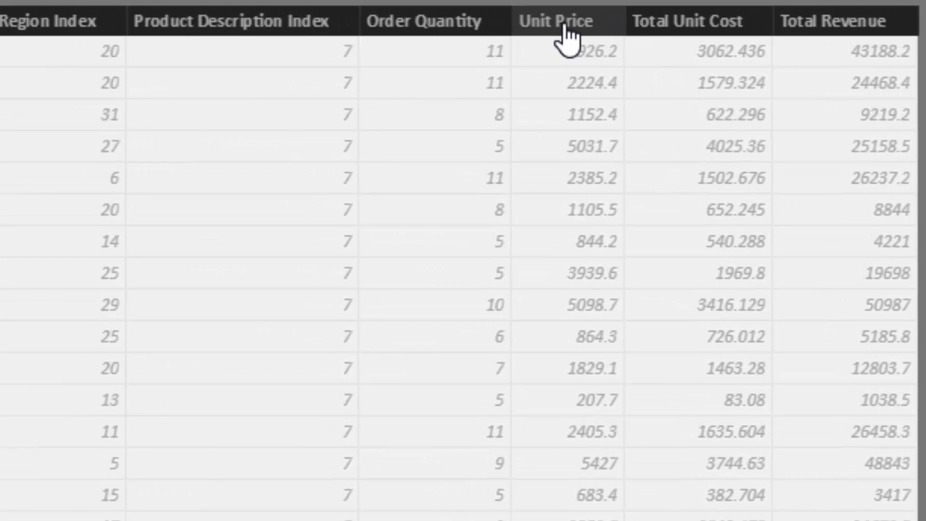
click(569, 39)
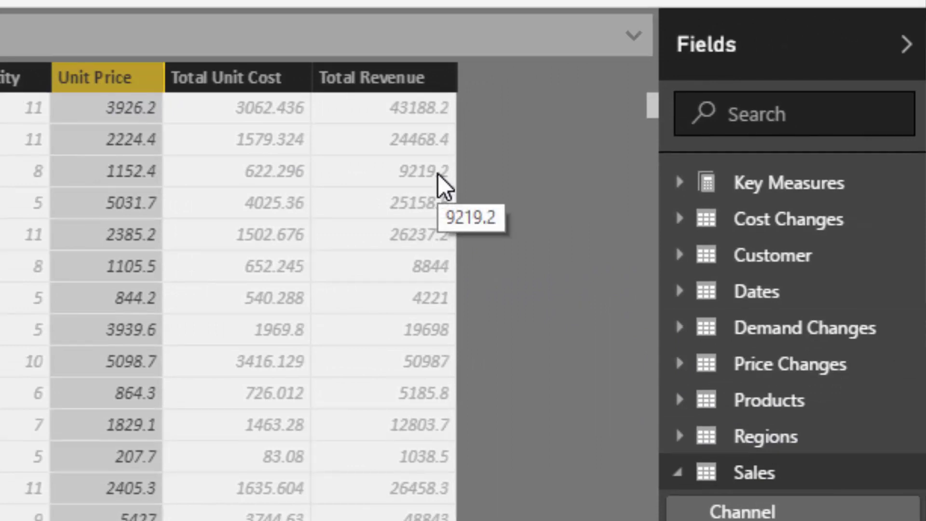
click(769, 404)
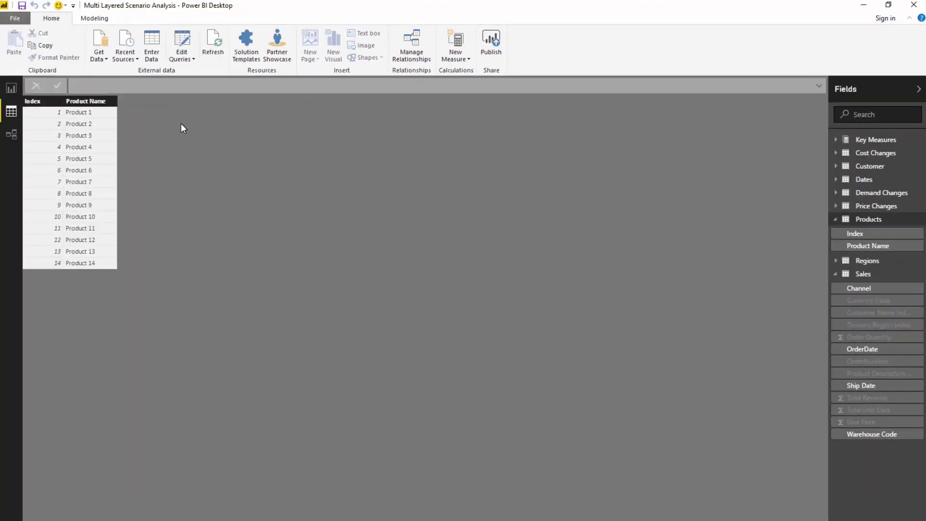
click(835, 219)
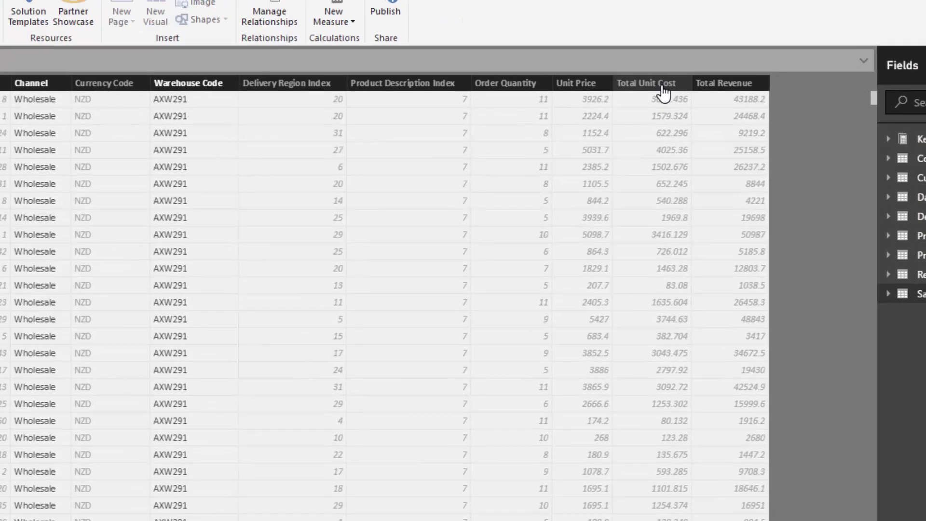
click(681, 101)
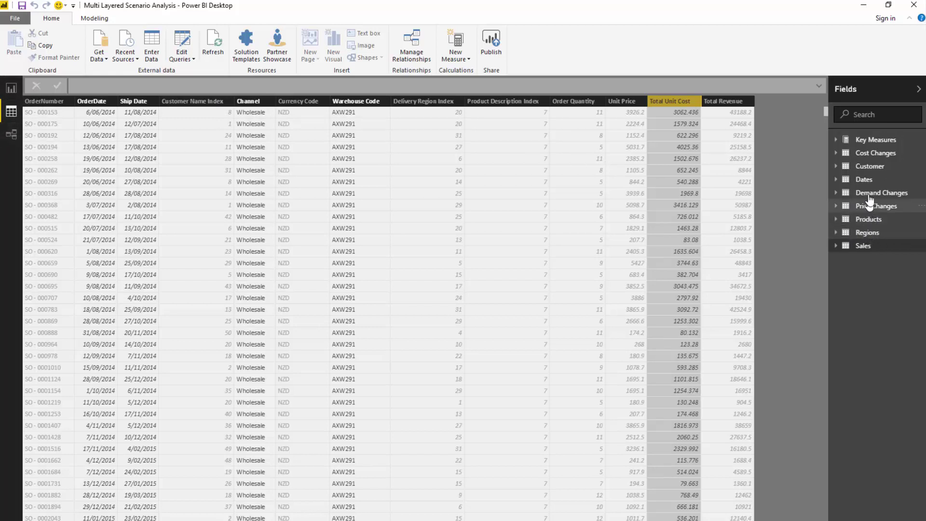
- Inspect the relationship diagram, then return to the Cost Changes table listing -10% through 20%
click(11, 135)
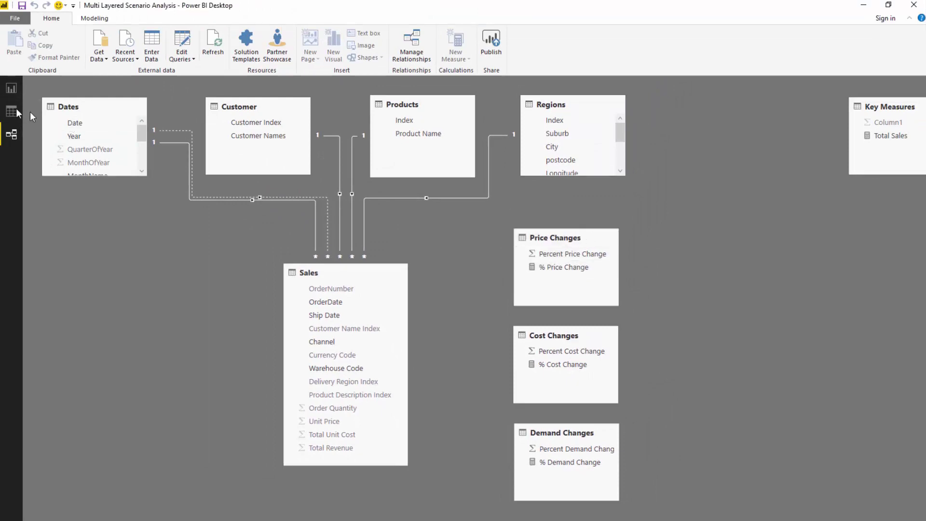
click(12, 111)
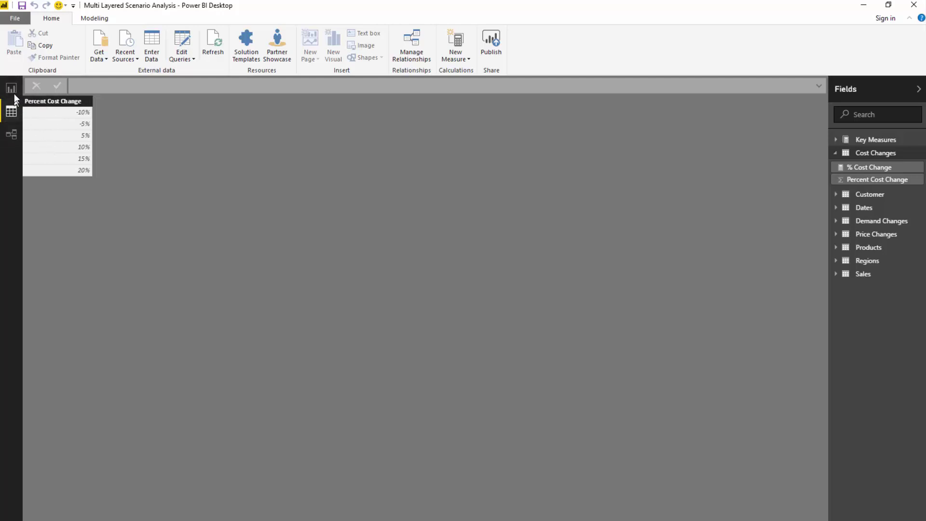
- On the report page, try 10% in the price slicer, return it to 5%, and select the % Price Change card
click(13, 93)
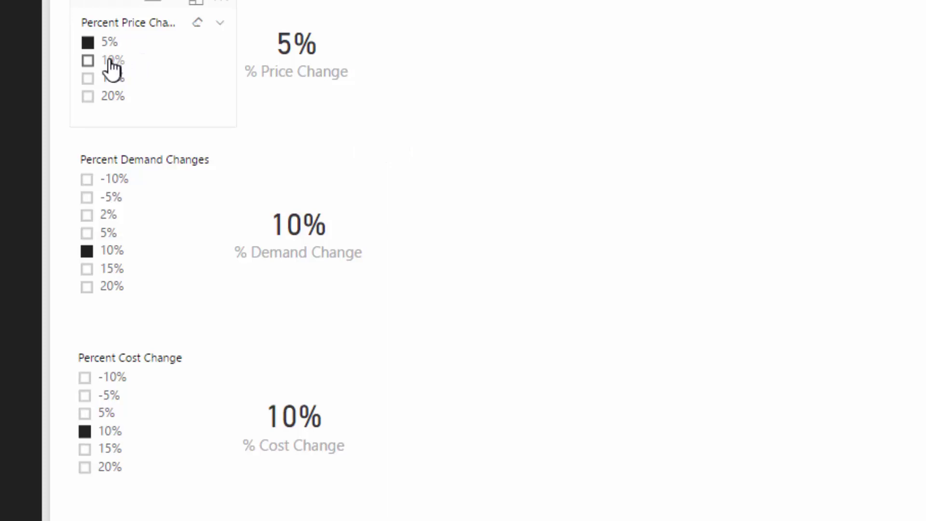
click(110, 60)
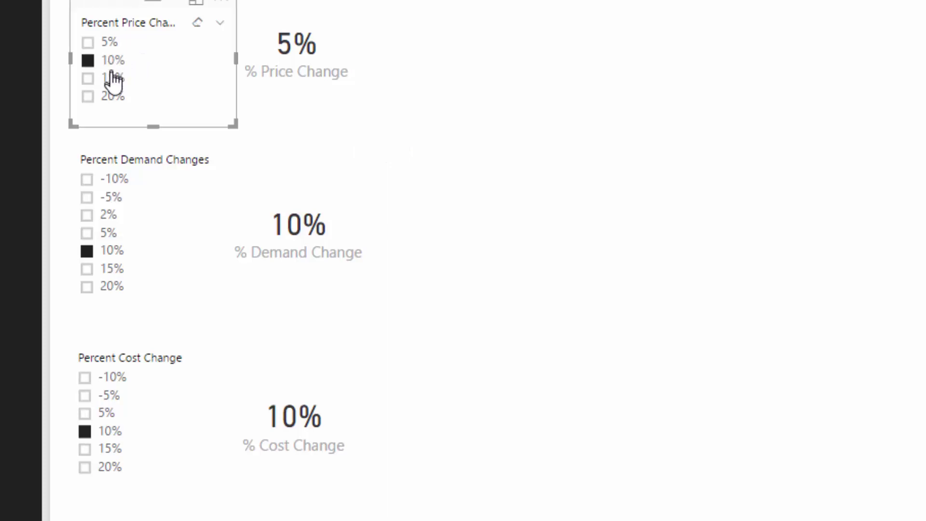
click(90, 43)
click(331, 56)
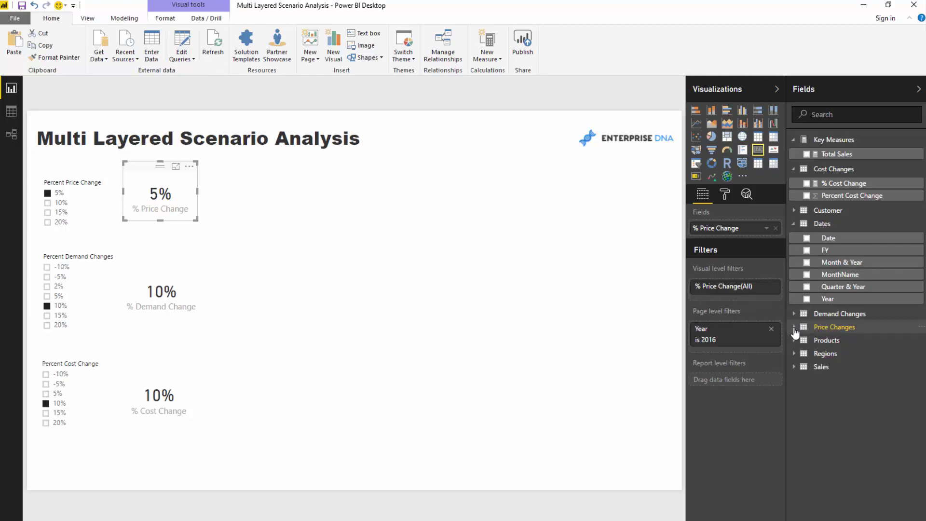
- Review the % Cost Change DAX (IF, HASONEVALUE, MIN) and switch the cost slicer from 10% to 5%
click(839, 184)
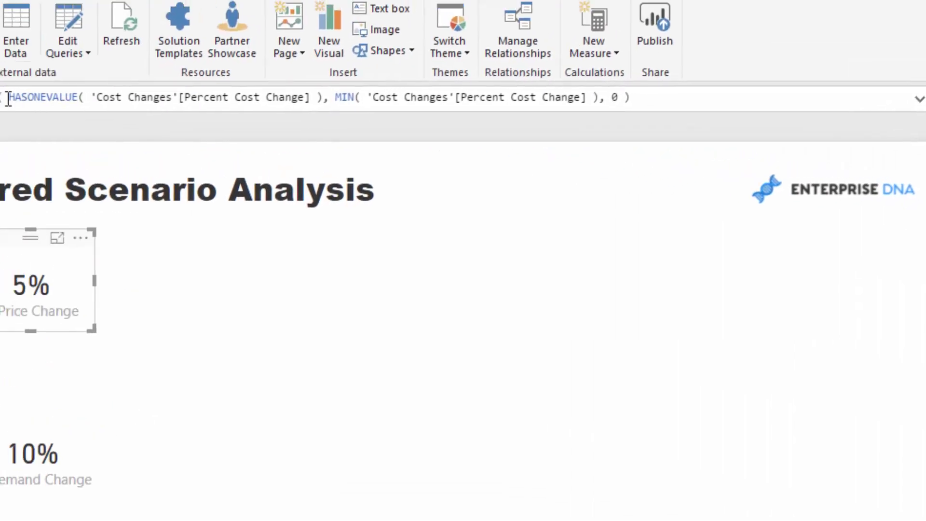
drag(231, 145, 264, 145)
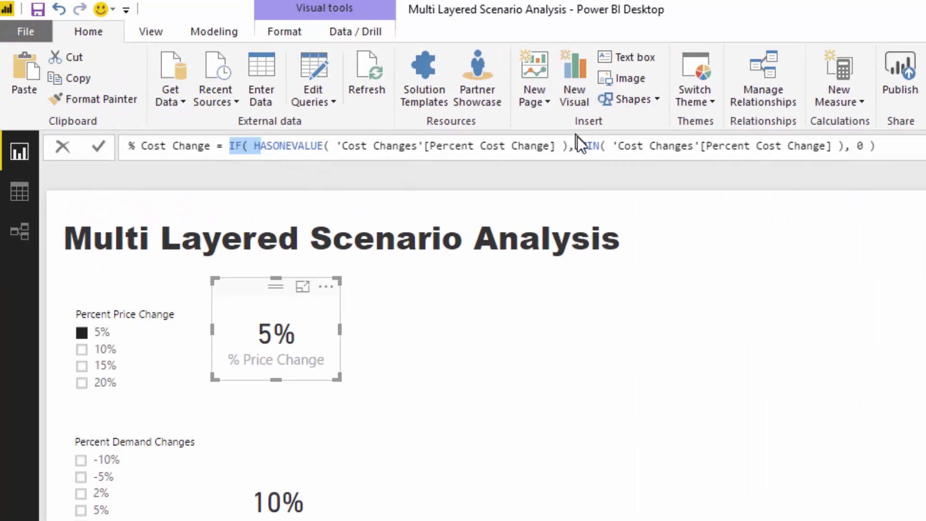
drag(839, 146, 581, 146)
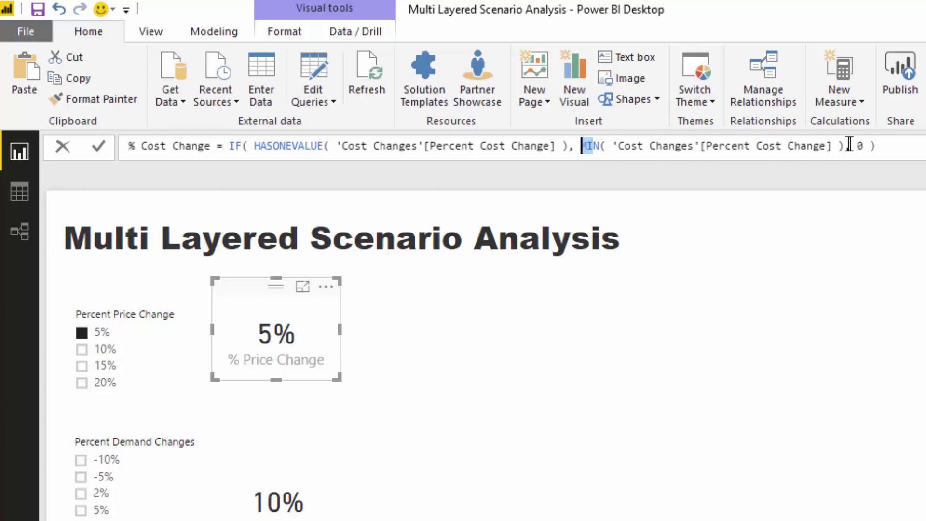
drag(835, 146, 605, 146)
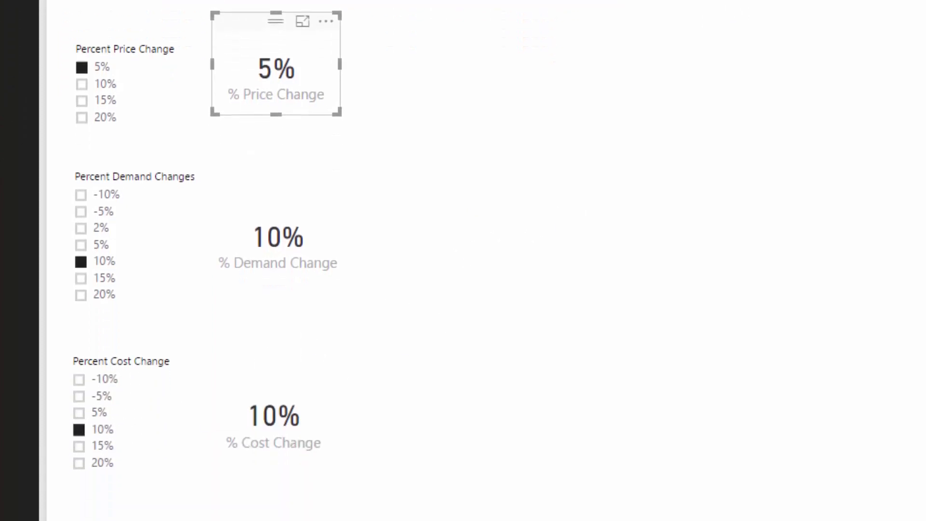
click(79, 429)
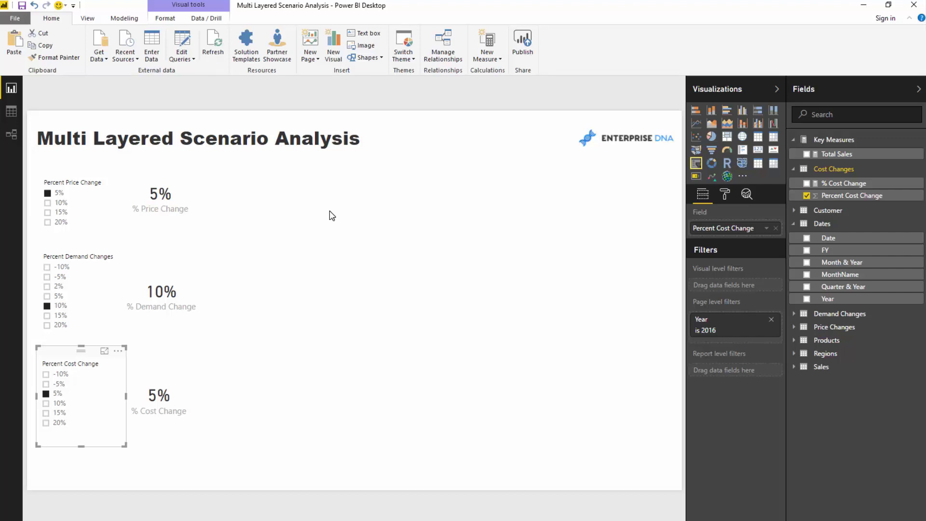
- Display the Total Sales measure and highlight SUM( Sales[Total Revenue] ) and its column reference
click(181, 193)
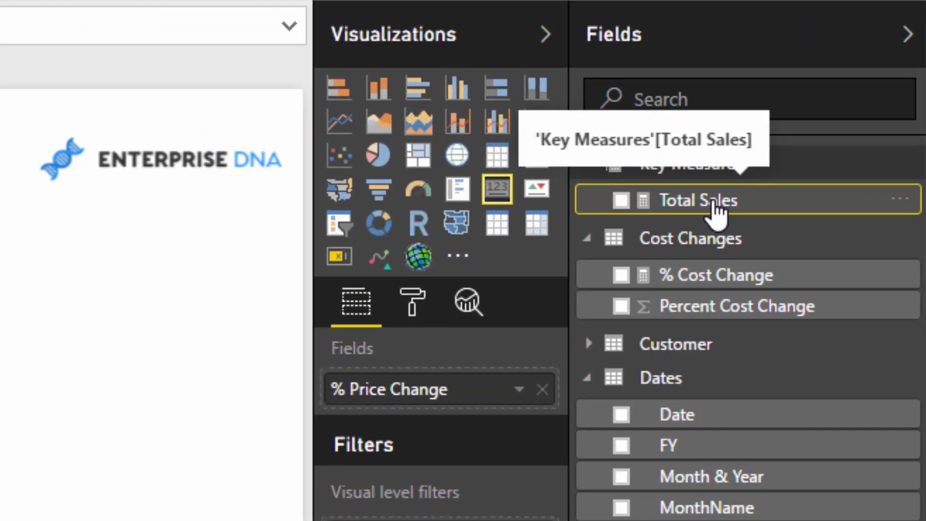
click(713, 204)
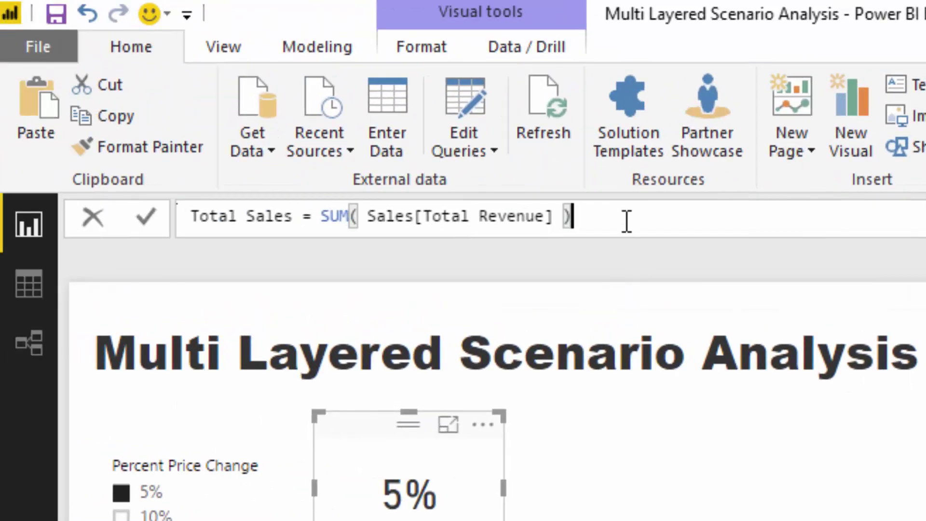
drag(627, 221, 156, 209)
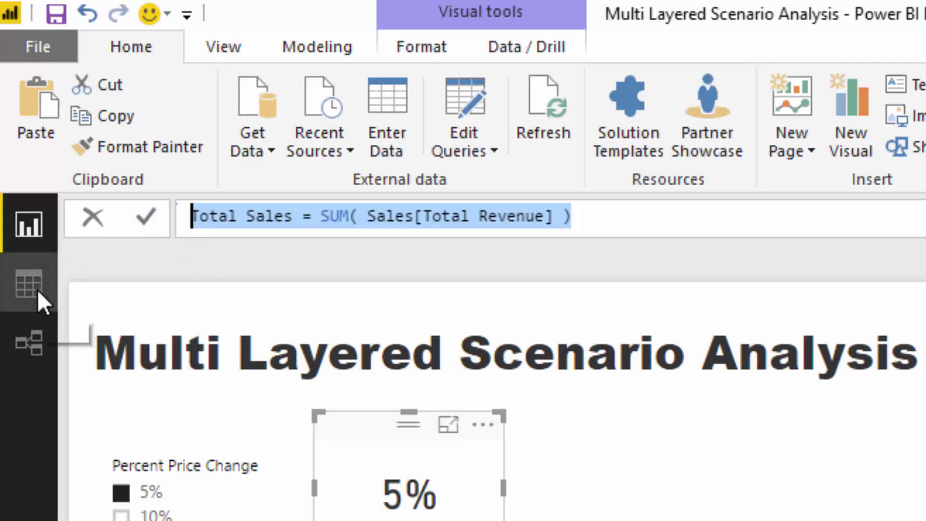
click(585, 216)
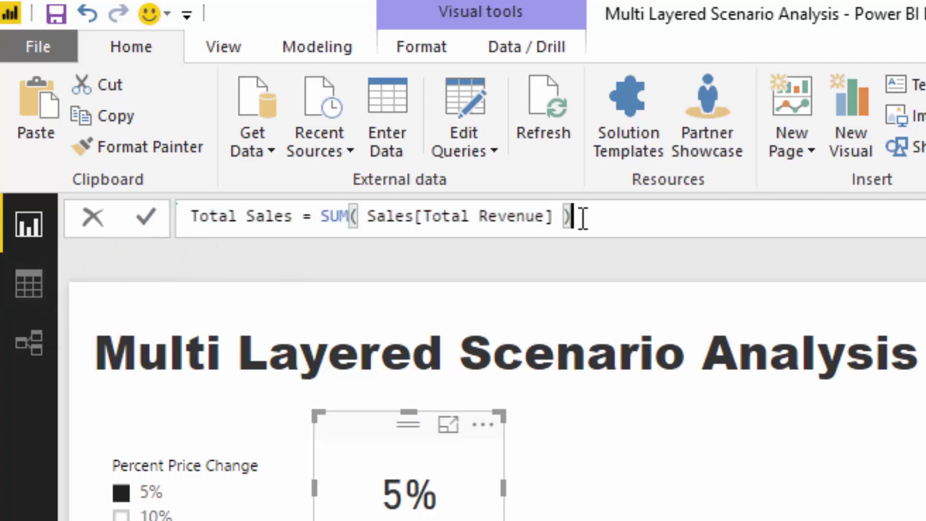
drag(585, 217, 326, 223)
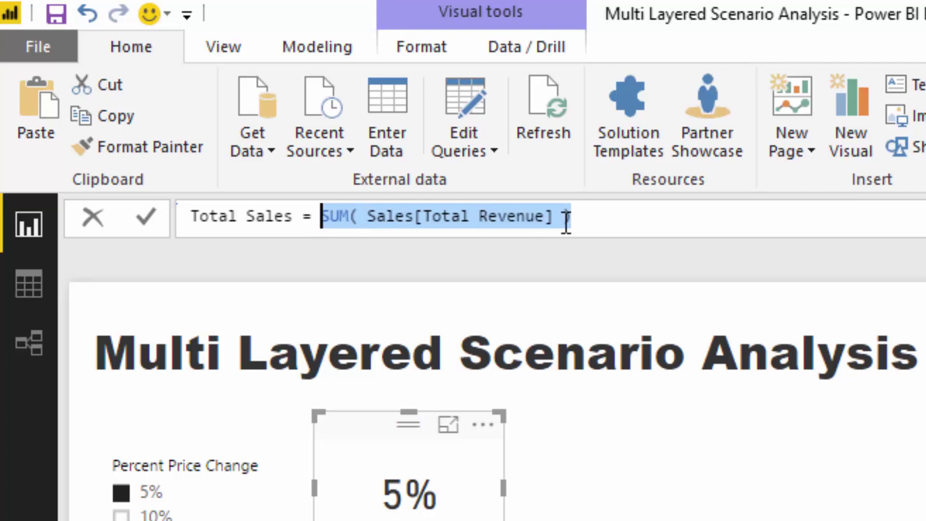
drag(554, 219, 368, 216)
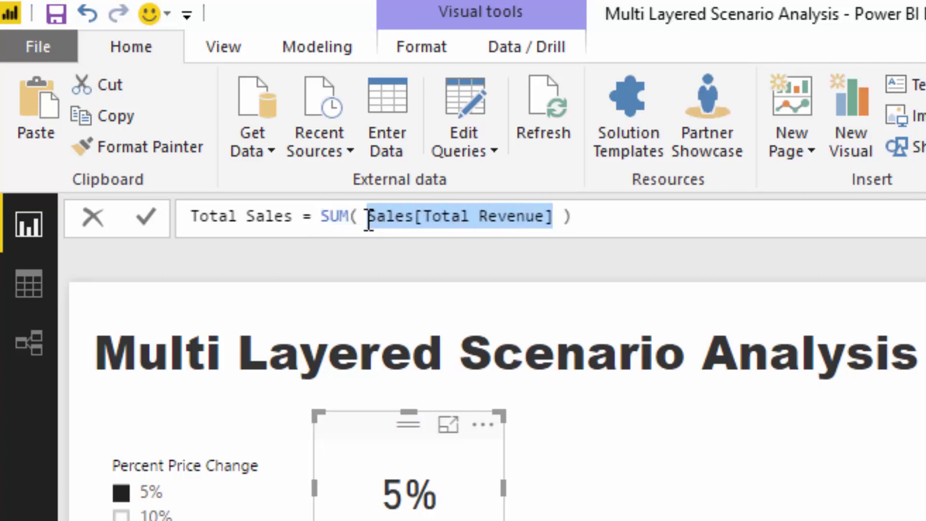
- Browse the Sales table's Order Quantity, Unit Price and Total Revenue columns in Data view
click(29, 280)
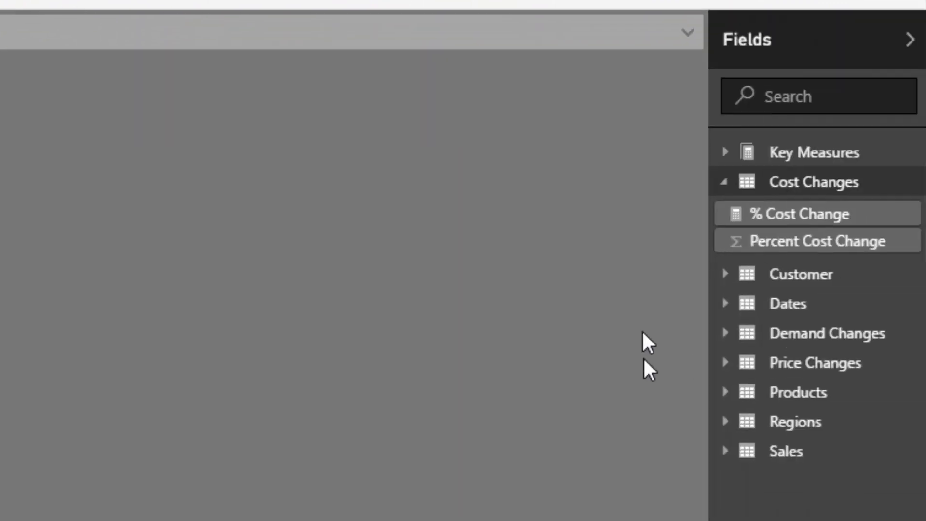
click(760, 451)
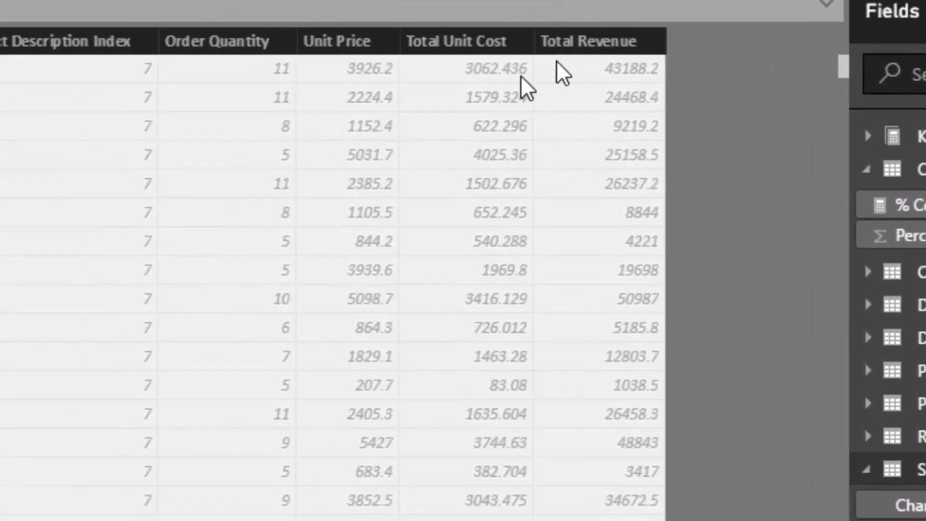
click(592, 44)
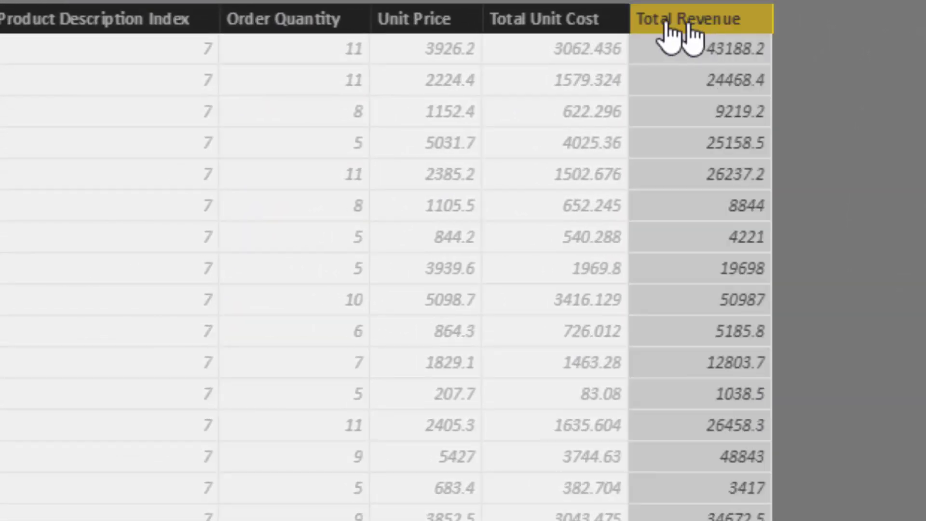
click(296, 34)
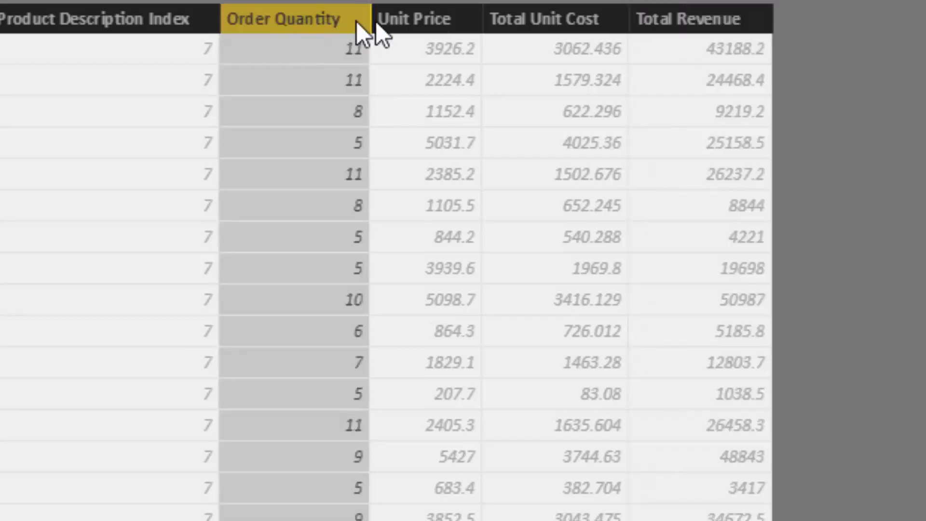
click(429, 34)
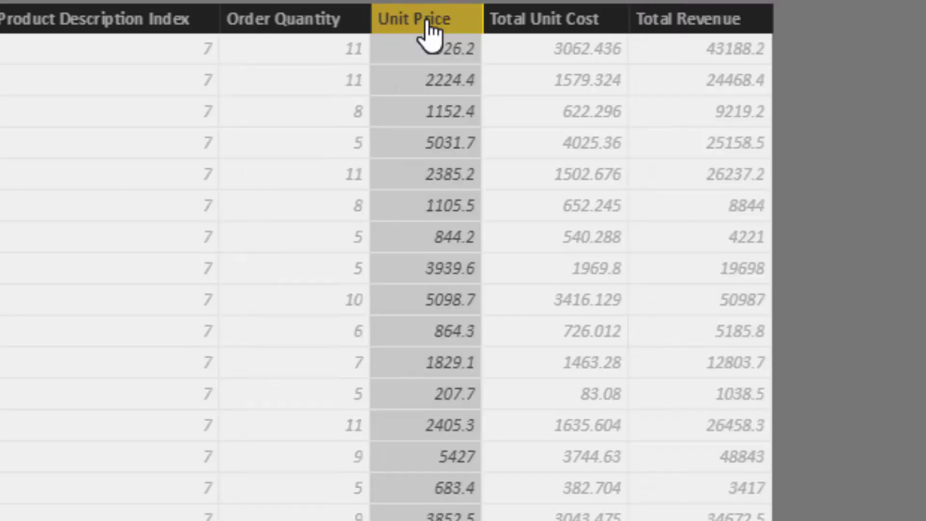
click(674, 30)
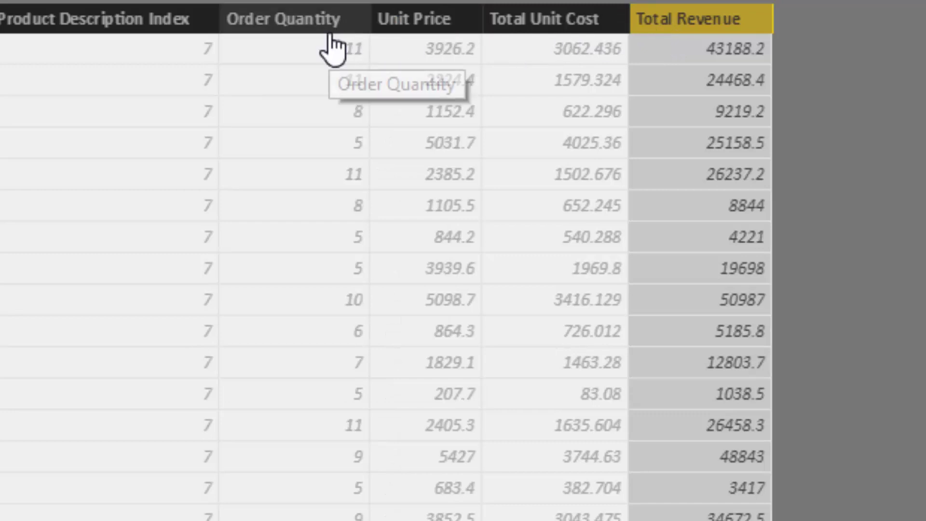
click(312, 25)
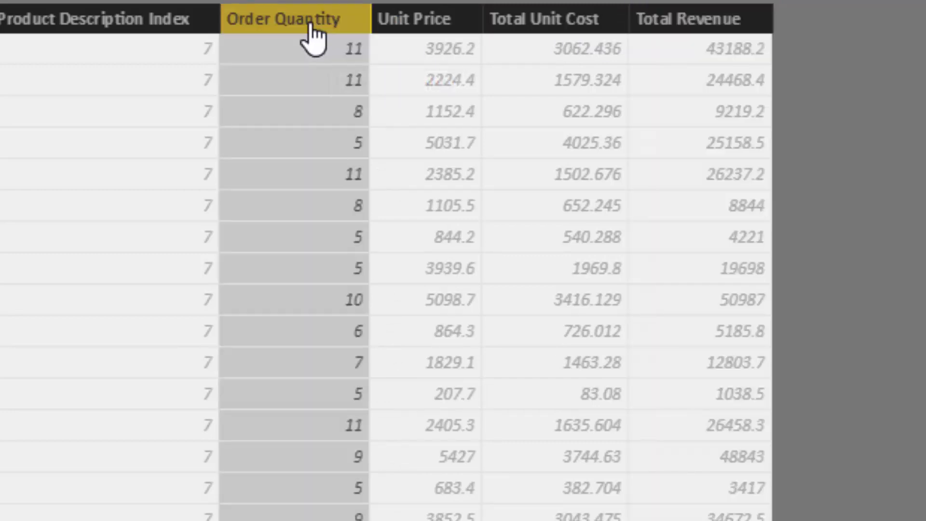
click(427, 27)
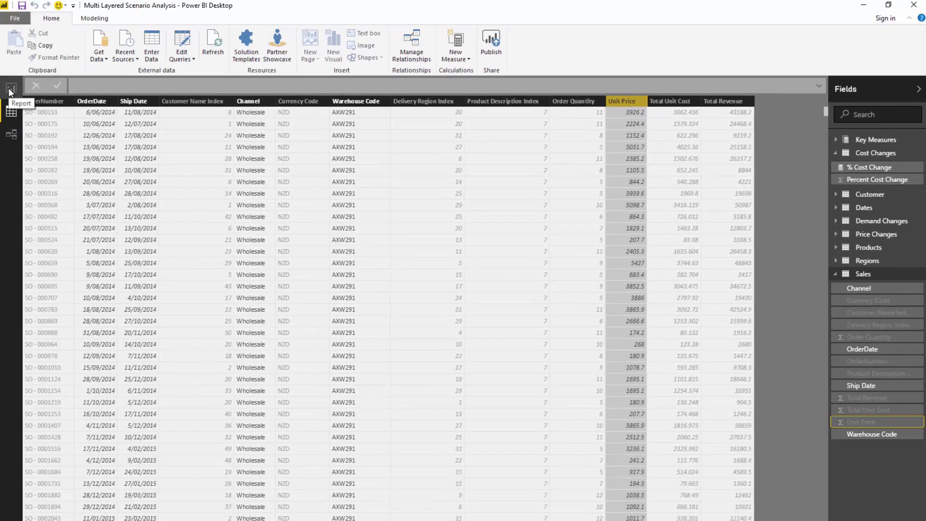
- Rewrite Total Sales as SUMX( Sales, Sales[Order Quantity] * Sales[Unit Price] )
click(9, 90)
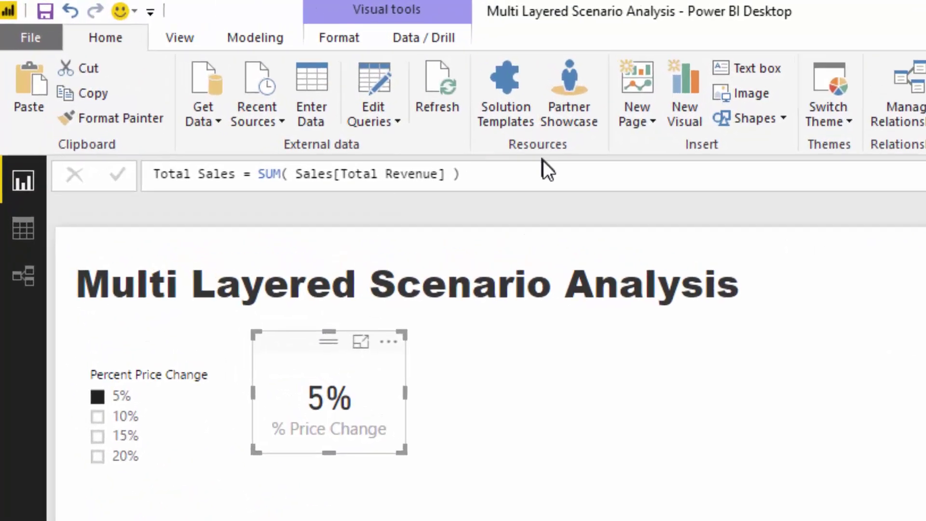
click(348, 119)
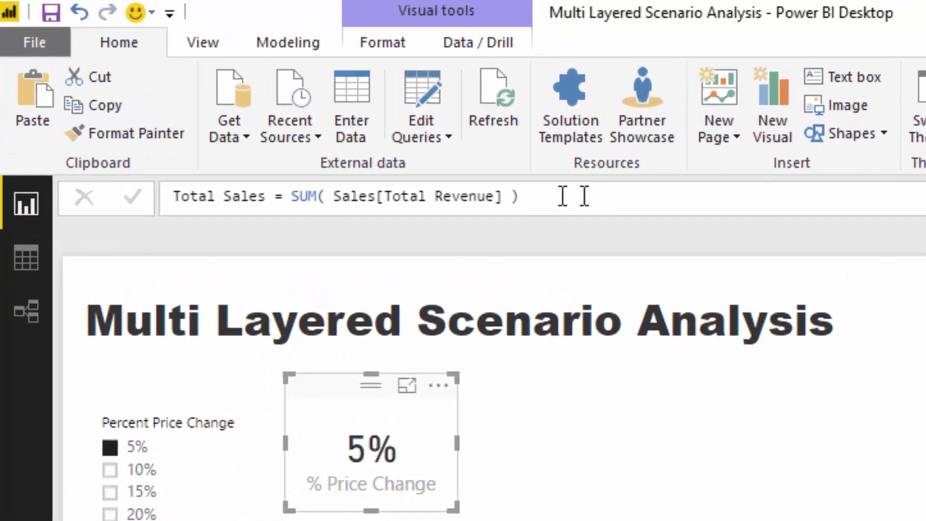
drag(347, 119, 190, 117)
text(X)
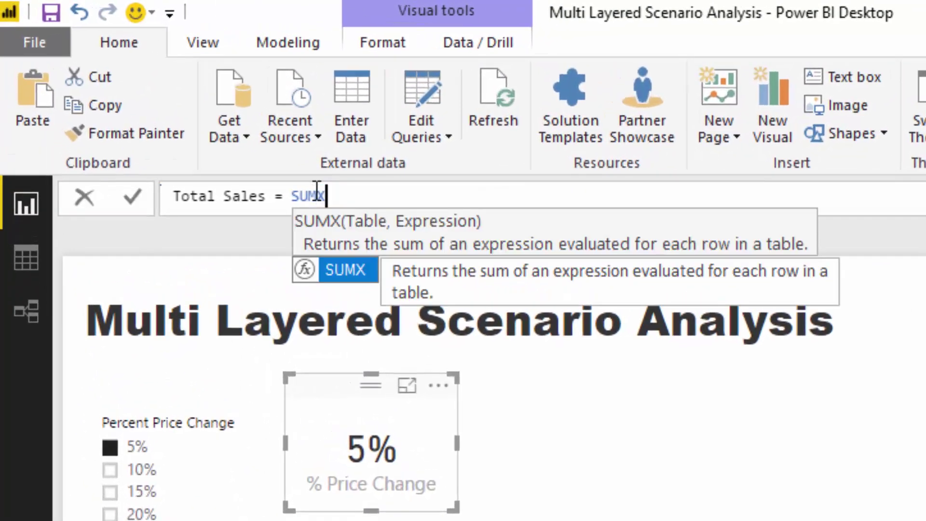
text(()
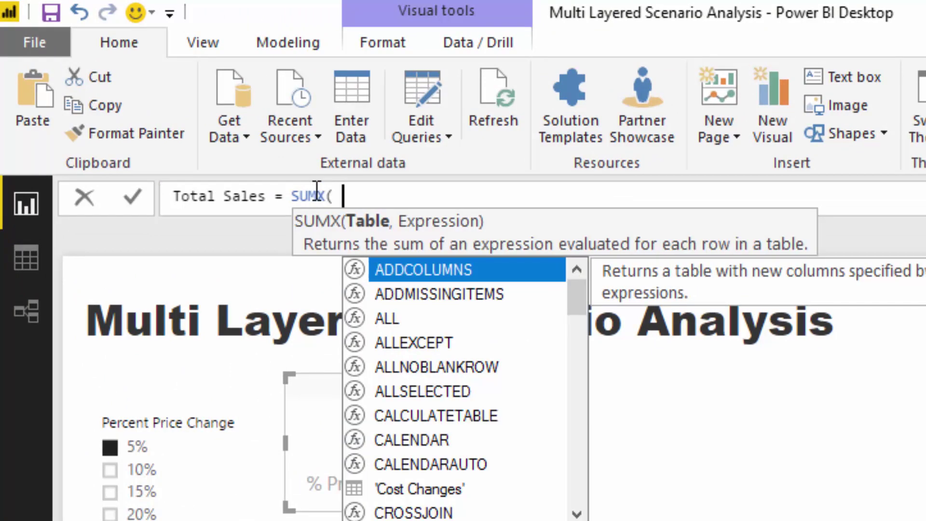
text( S)
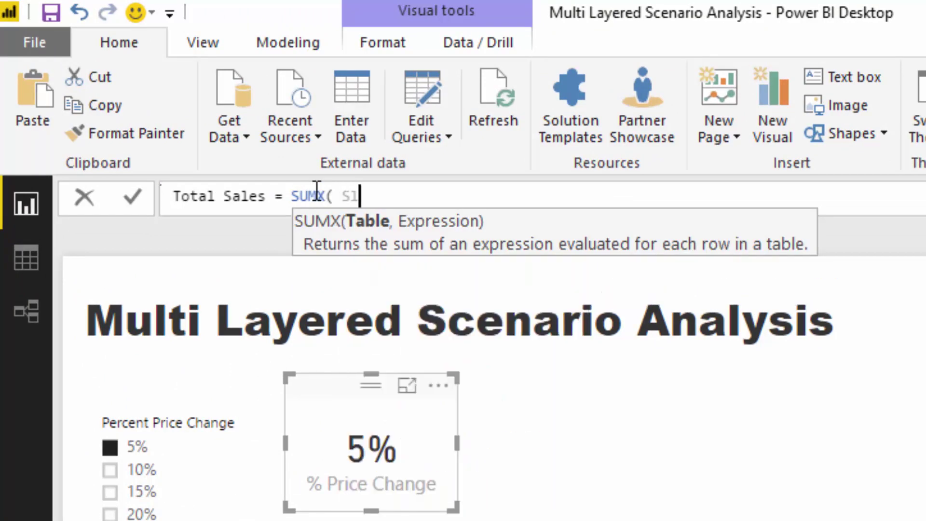
text(ales)
text(,)
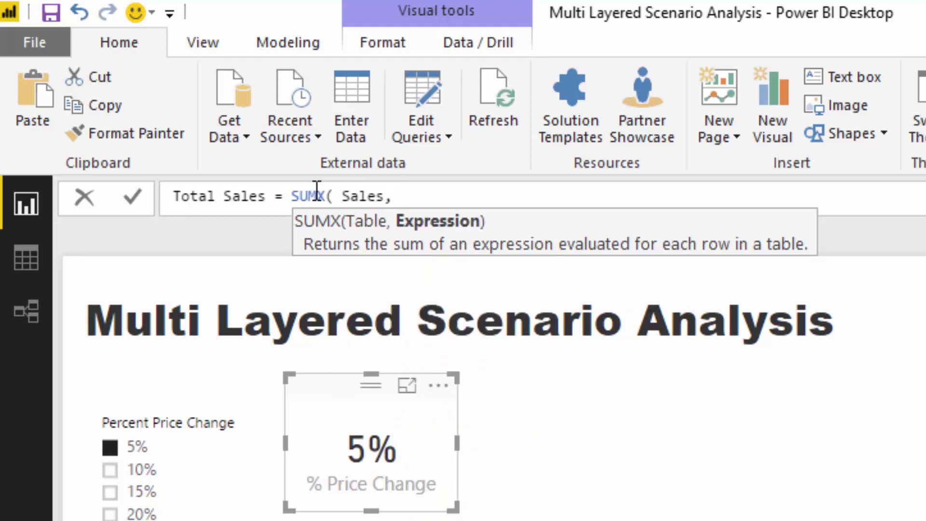
text( Sales[Order Quan)
key(Tab)
text(* O)
text(rde)
key(BackSpace)
key(BackSpace)
key(BackSpace)
key(BackSpace)
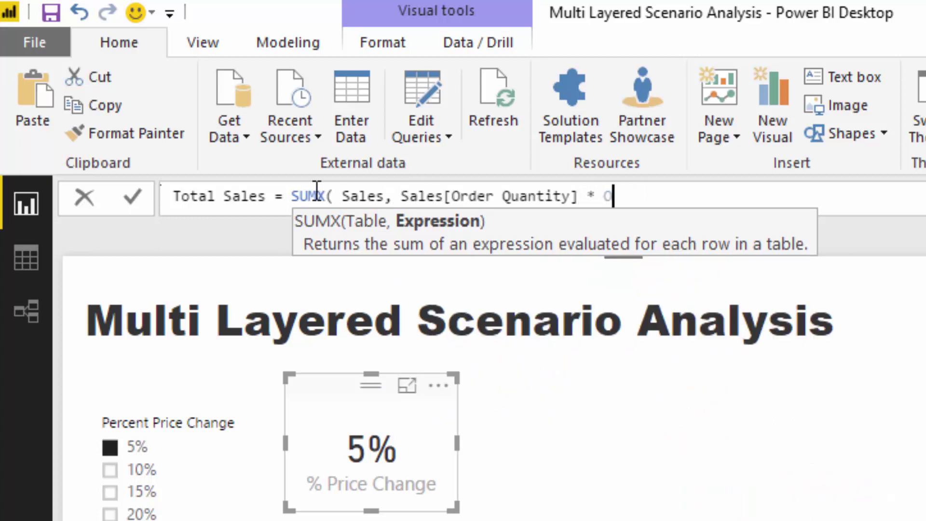
text(Price)
key(Down)
key(Tab)
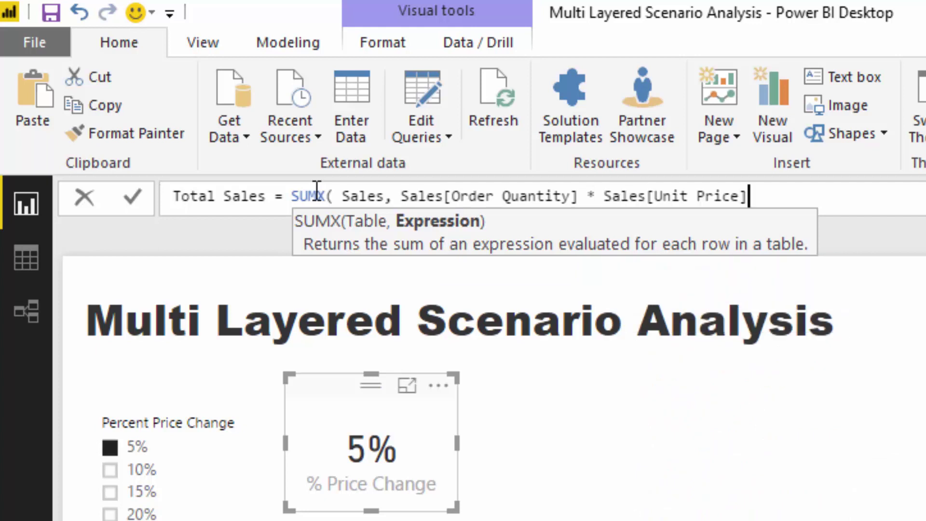
text())
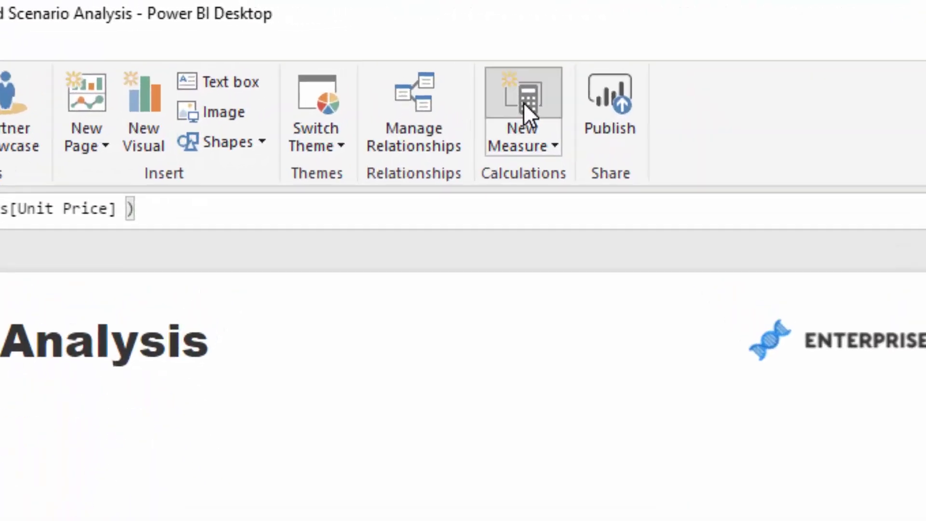
- Create a Scenario Profits measure starting SUMX( Sales, Sales[Order Quantity] * (1 + % Demand Change) )
click(500, 68)
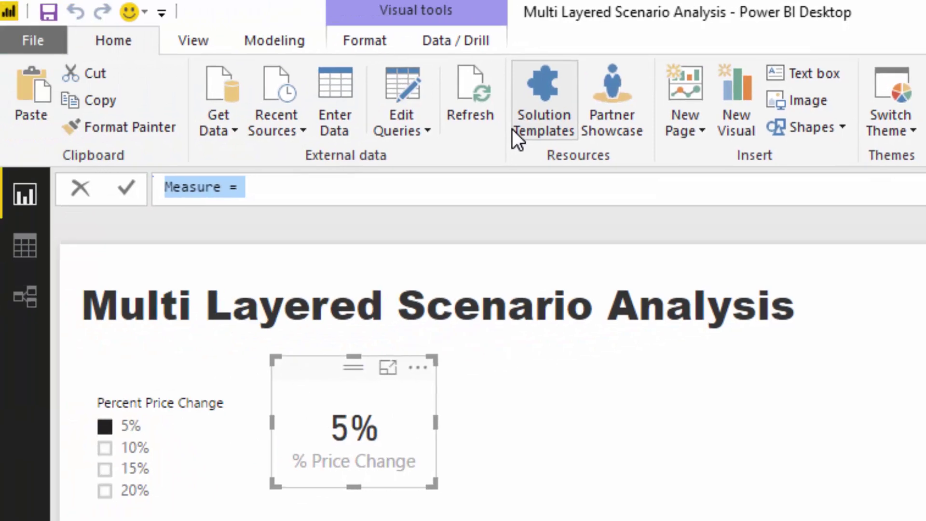
text(Scenario Pr)
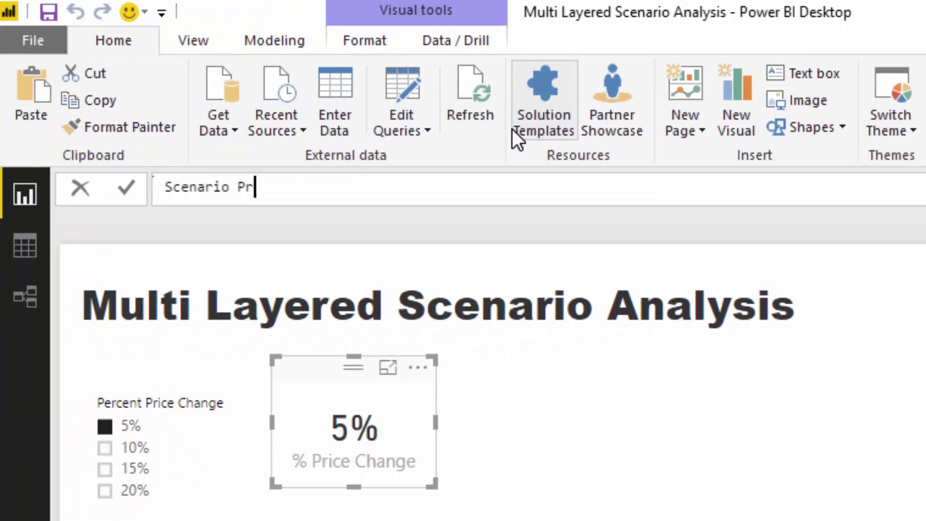
text(ofits)
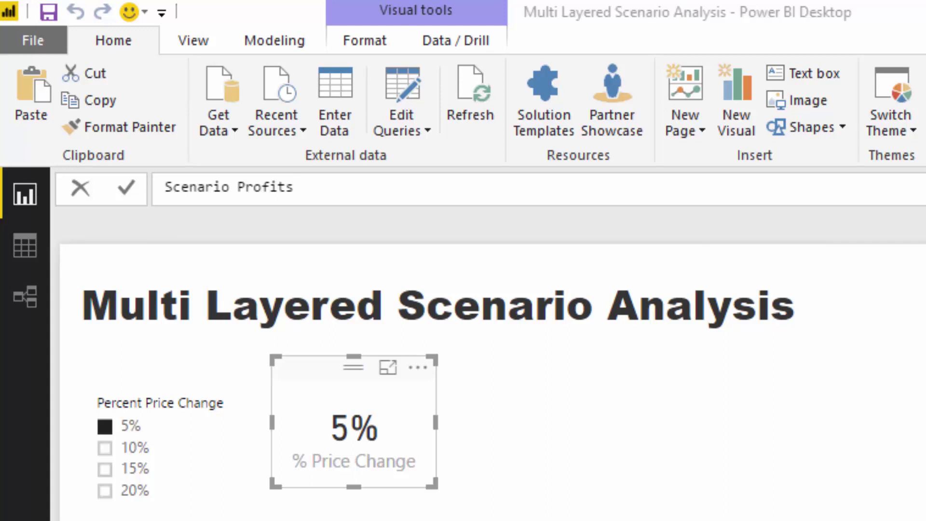
click(382, 187)
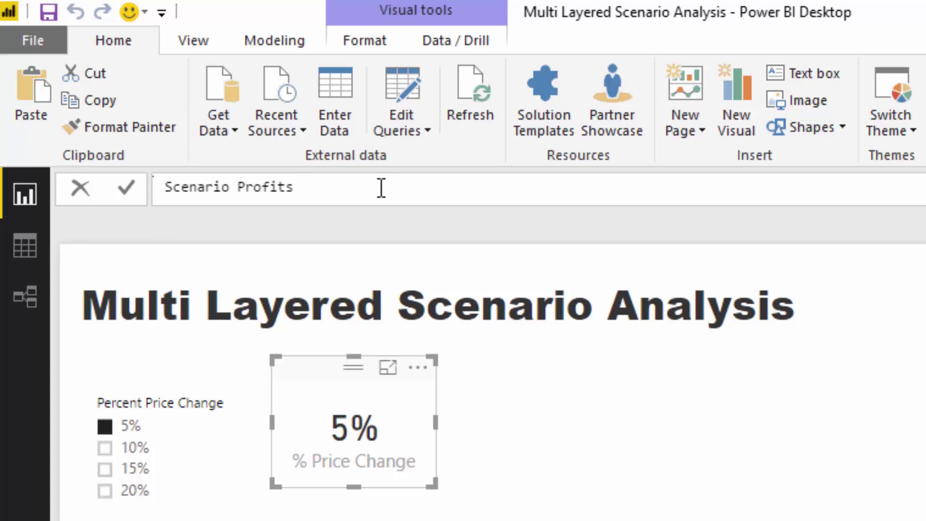
text(=)
key(shift+Return)
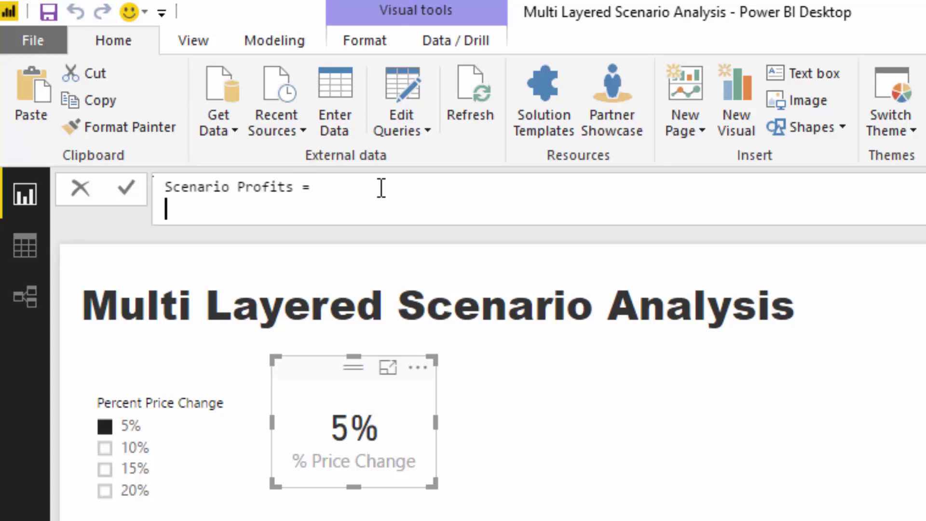
text(SUMX()
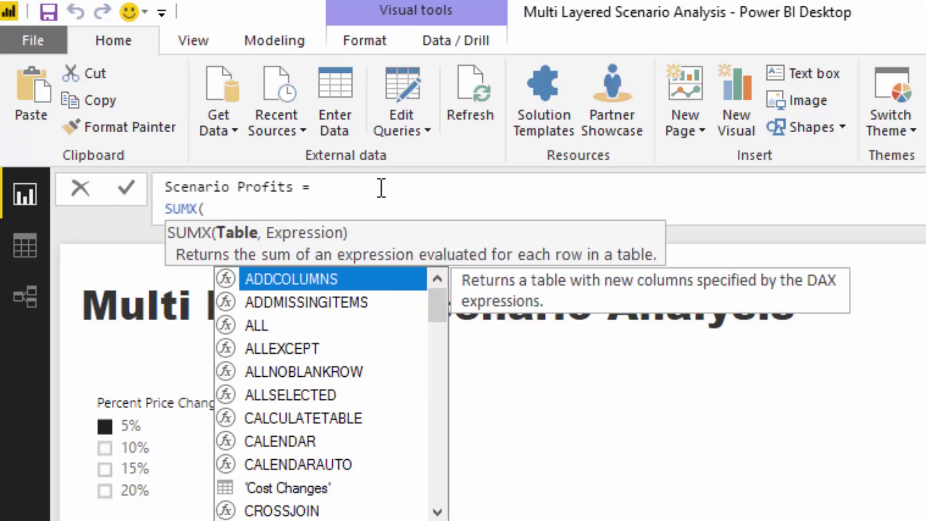
text( Sa)
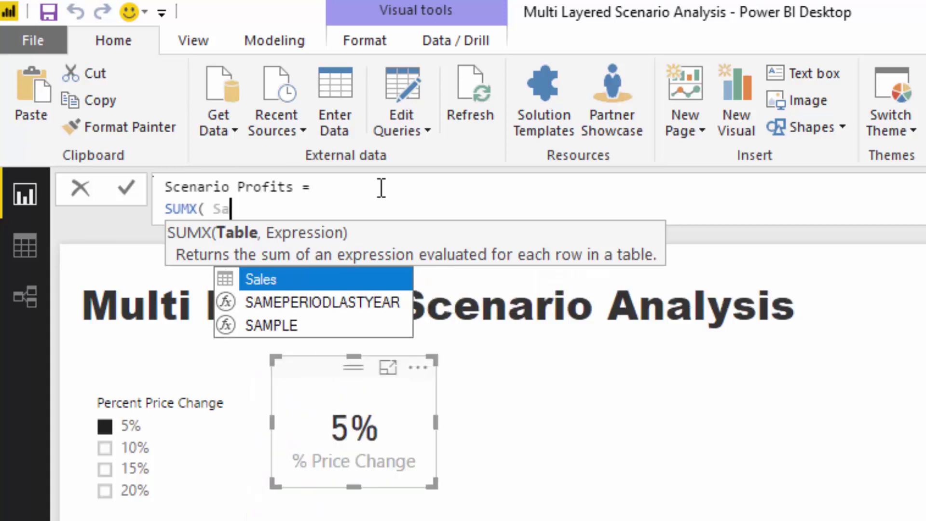
text(les,)
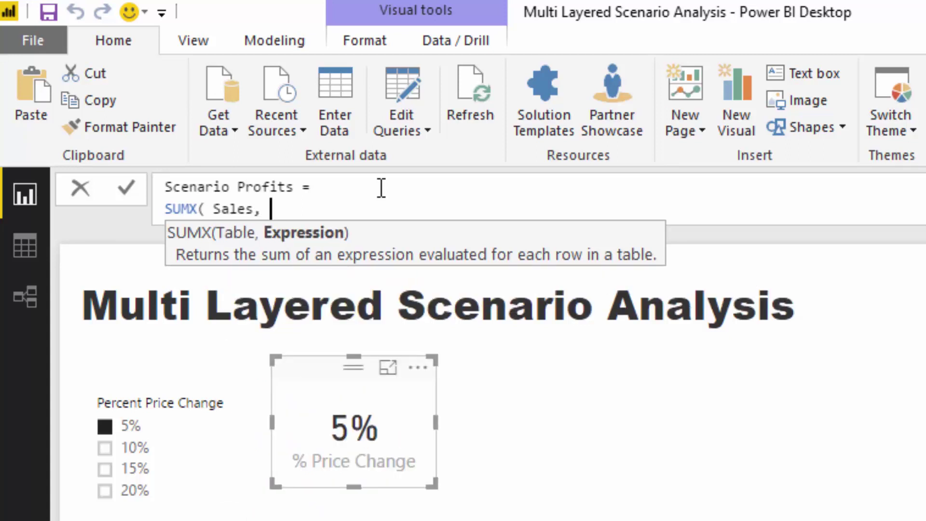
text( (Orde)
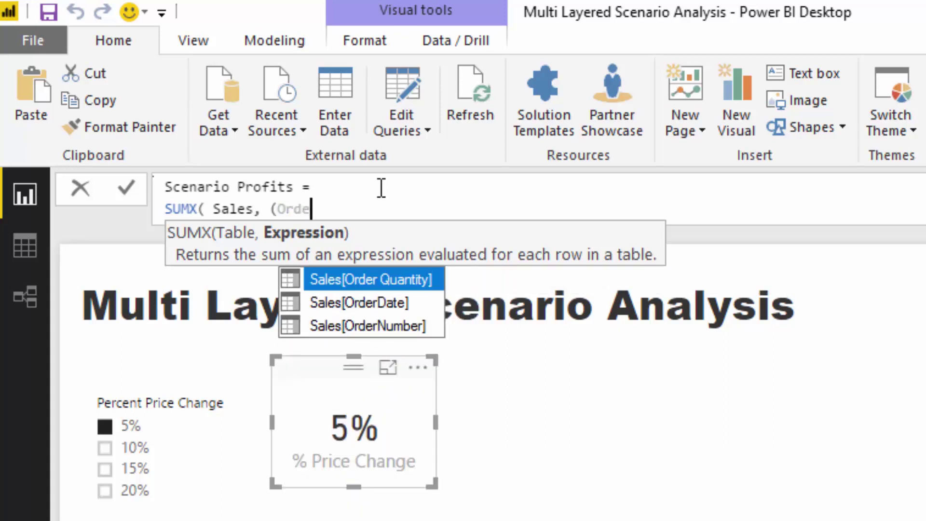
key(Tab)
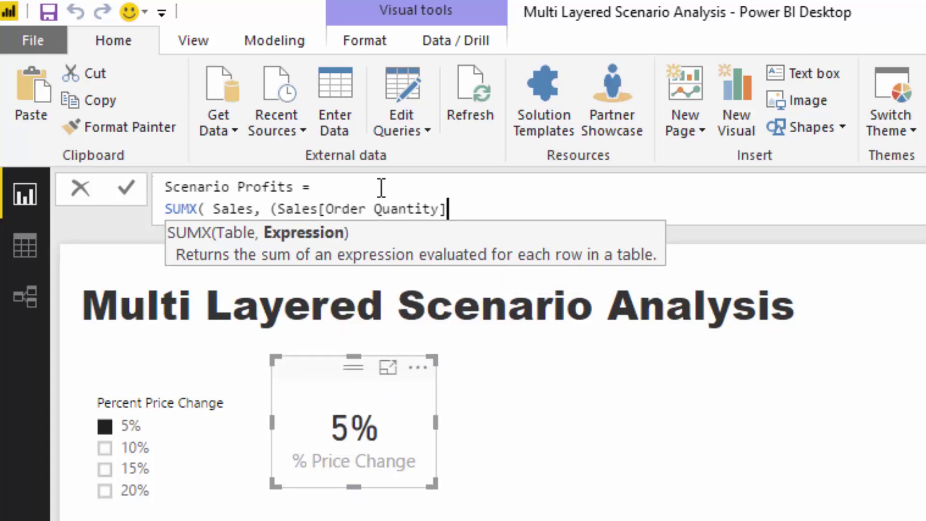
text(* (1)
text( +)
text( ')
text(Dem)
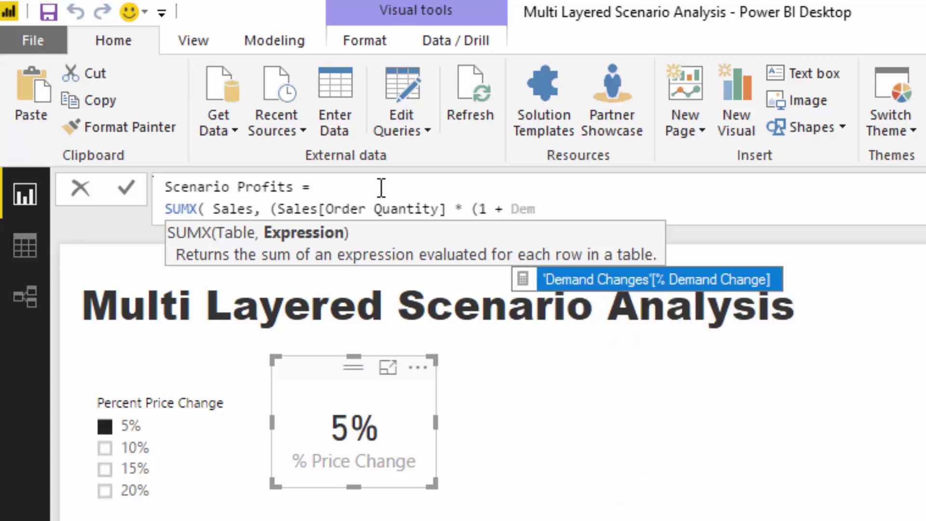
key(Tab)
text())
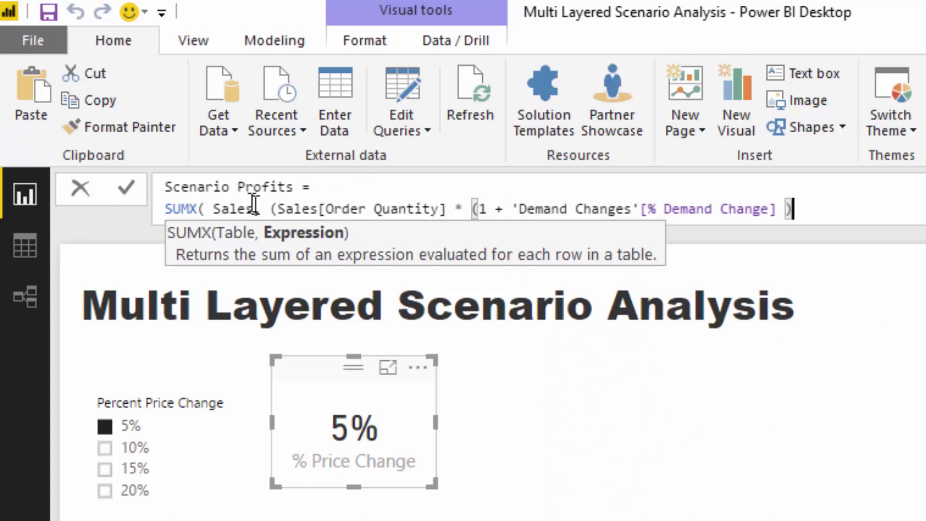
- Indent the quantity line and add a line multiplying by Sales[Unit Price] * (1 + % Price Change)
click(272, 209)
key(shift+Return)
key(Tab)
click(826, 225)
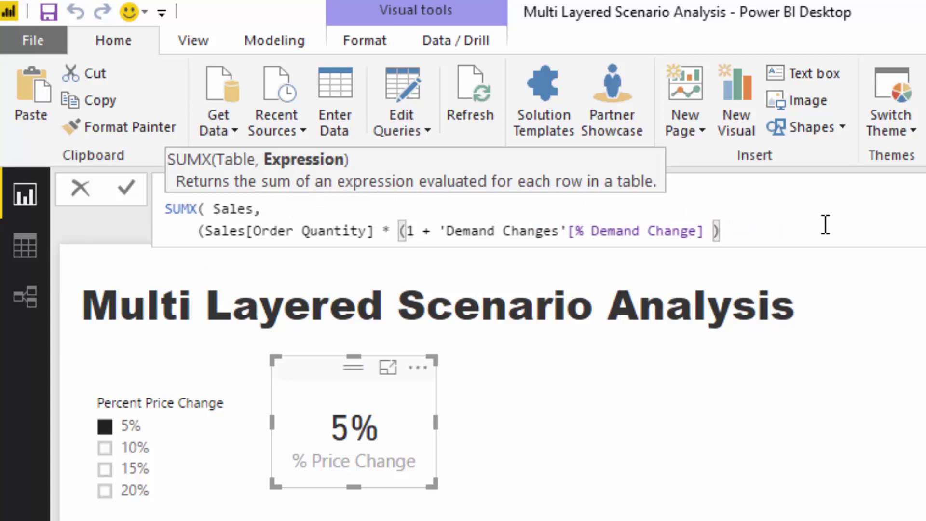
key(shift+Return)
key(Tab)
key(Tab)
text(8)
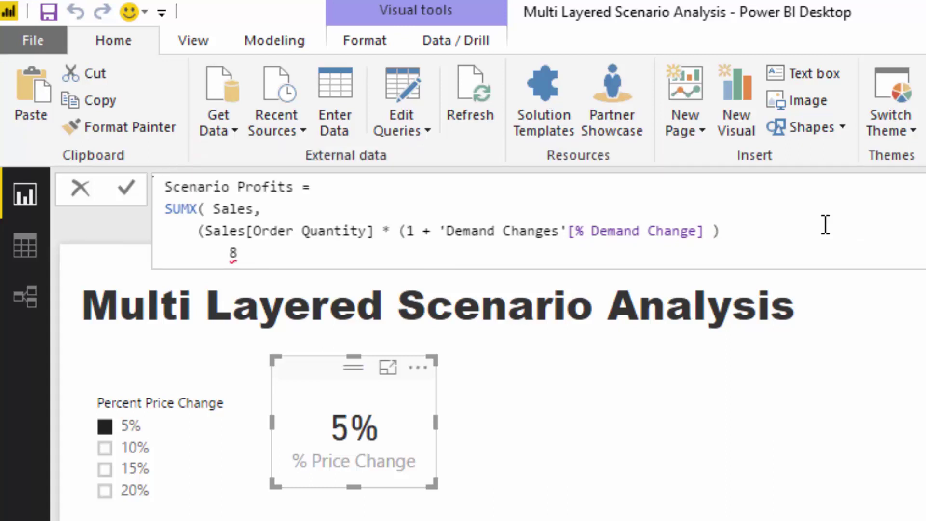
key(BackSpace)
key(BackSpace)
text(*)
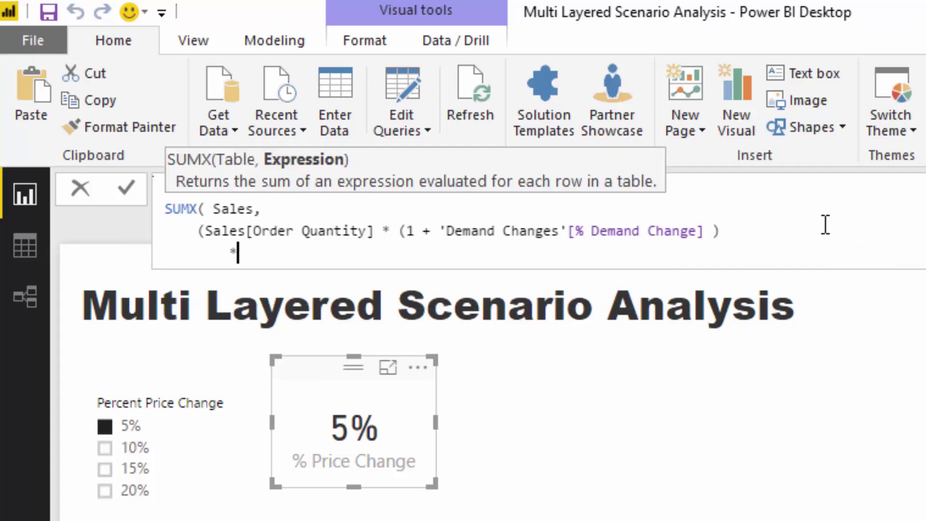
text( ( Sales[Unit)
key(Tab)
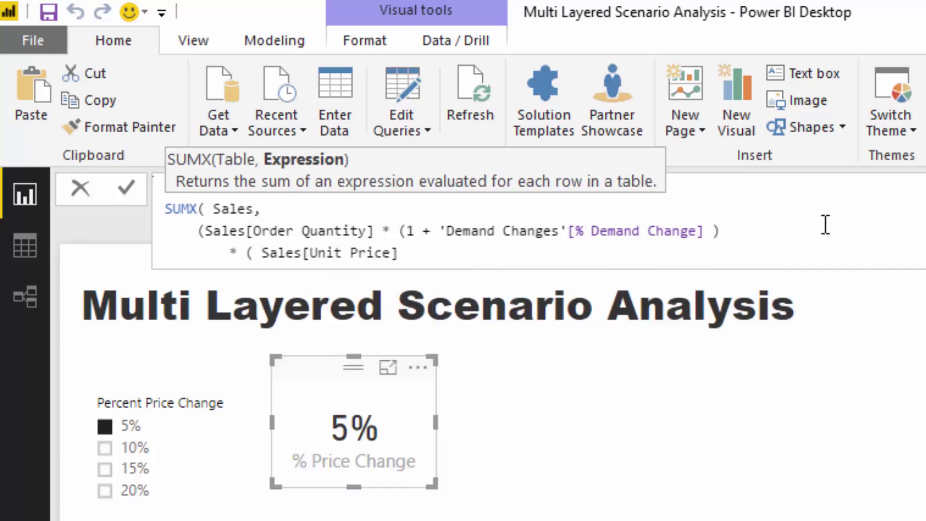
text(*)
text( (1)
text( + ')
text(Price)
key(Tab)
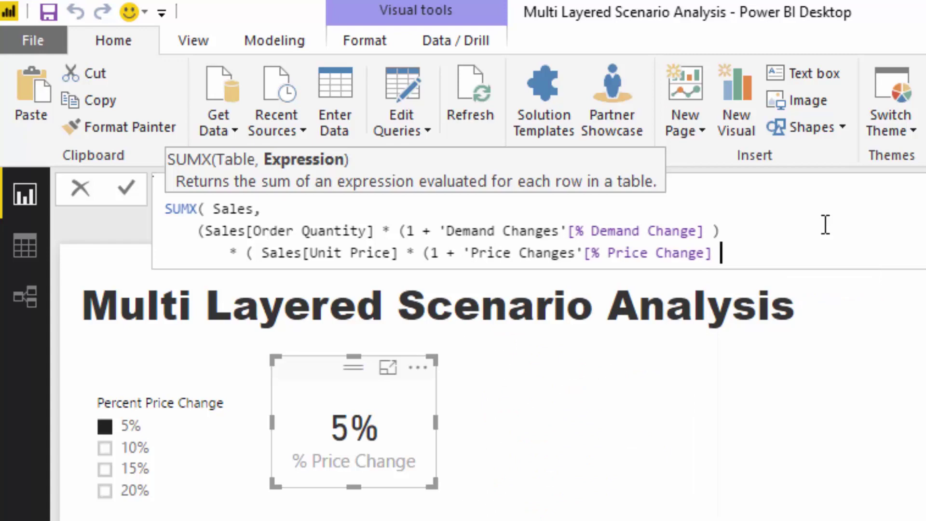
text())
- Remove the Demand Changes and Price Changes table prefixes and close the formula's parentheses
drag(569, 230, 446, 231)
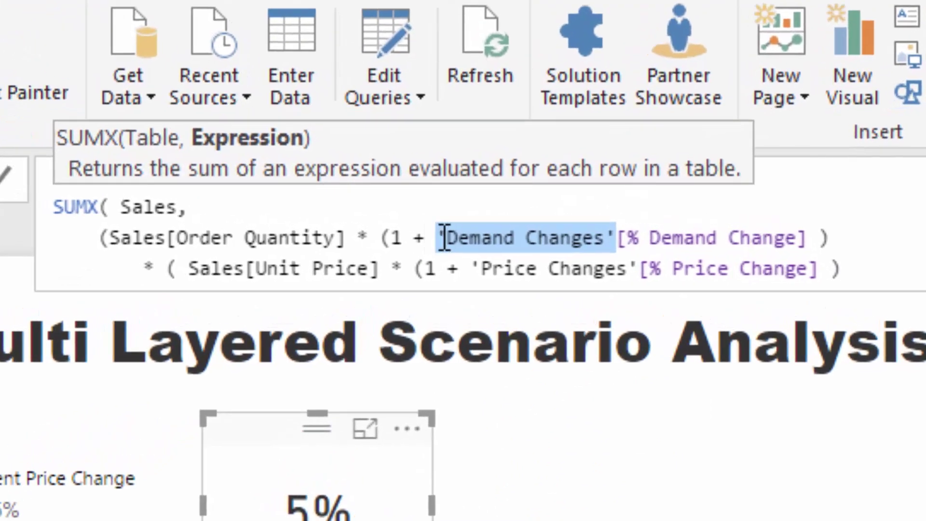
key(Delete)
drag(639, 269, 473, 271)
key(Delete)
click(885, 275)
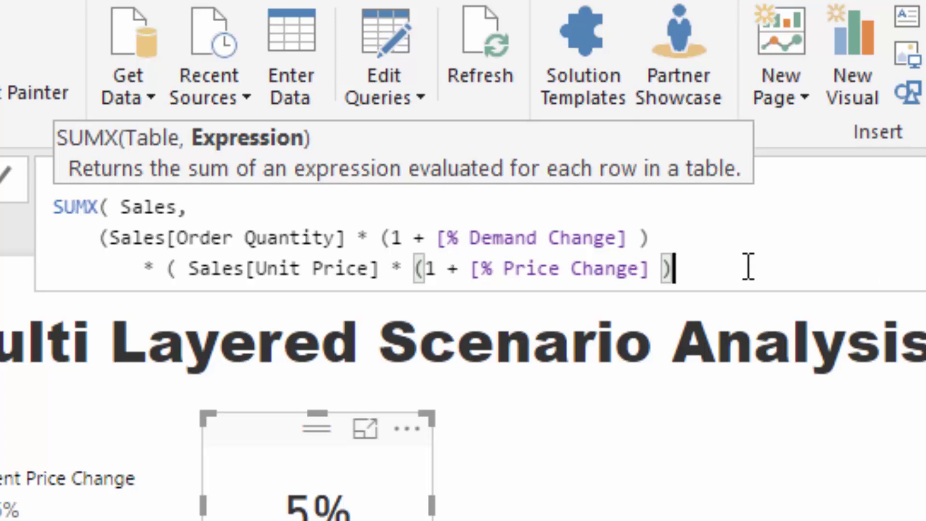
text())))
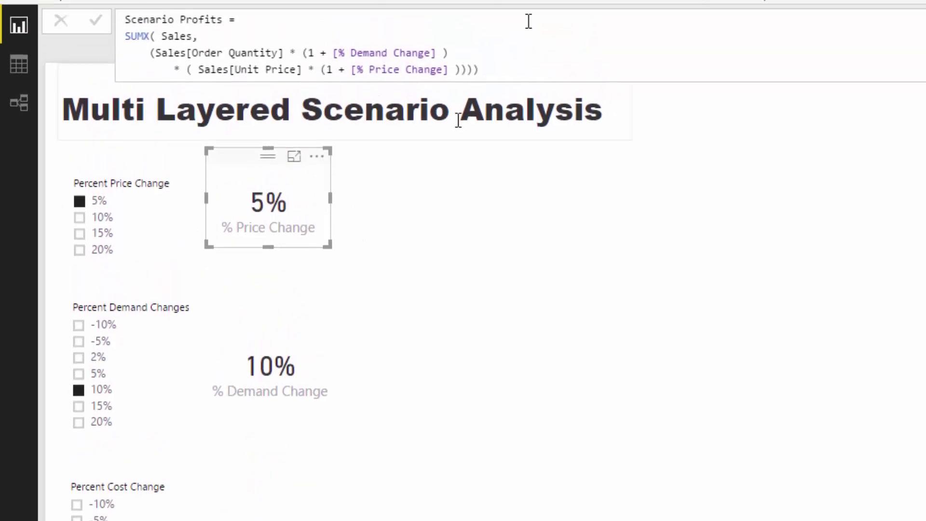
- Append a minus sign and begin a second SUMX over the Sales table on a new line
click(538, 81)
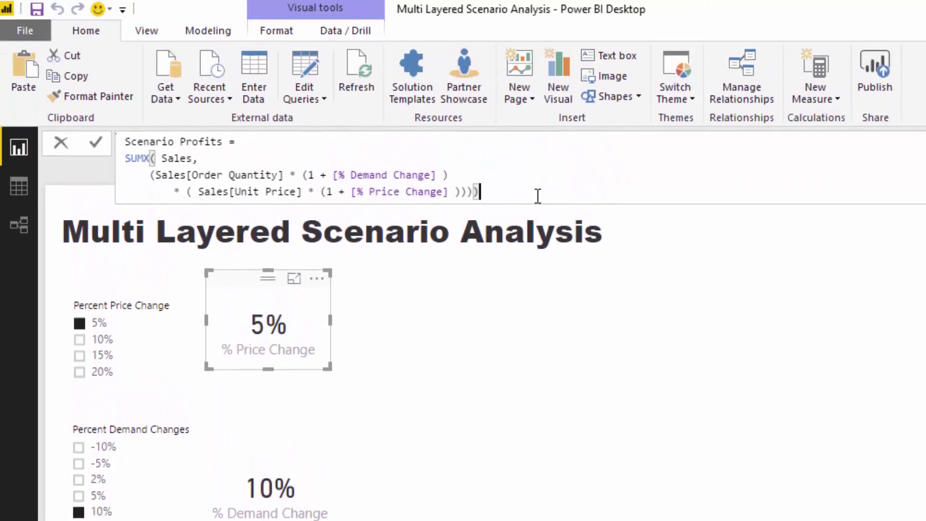
text(-)
key(shift+Return)
text(SUMX)
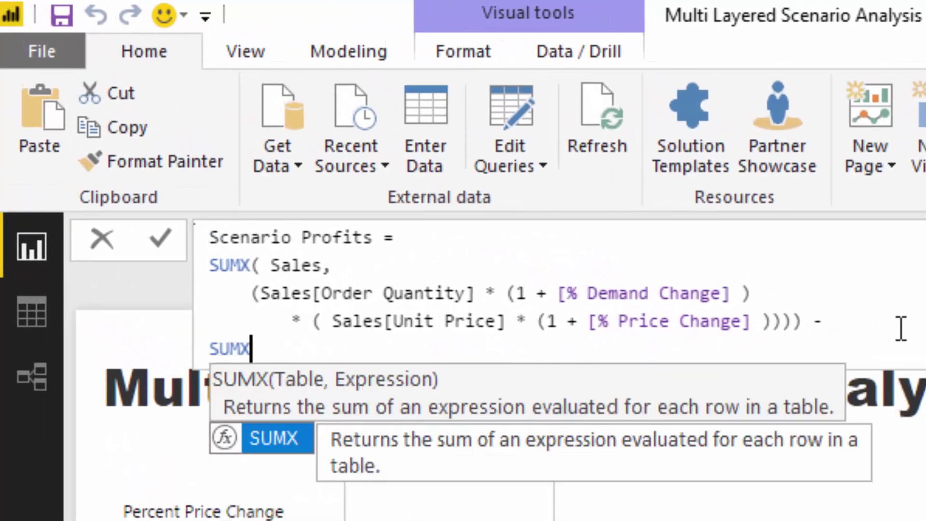
text(( Sale)
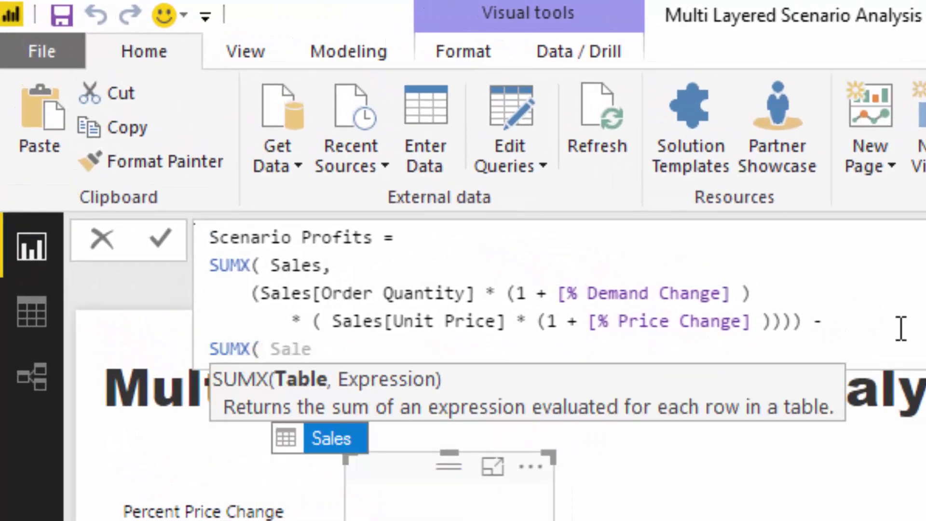
text(s,)
key(BackSpace)
text(s,)
key(shift+Return)
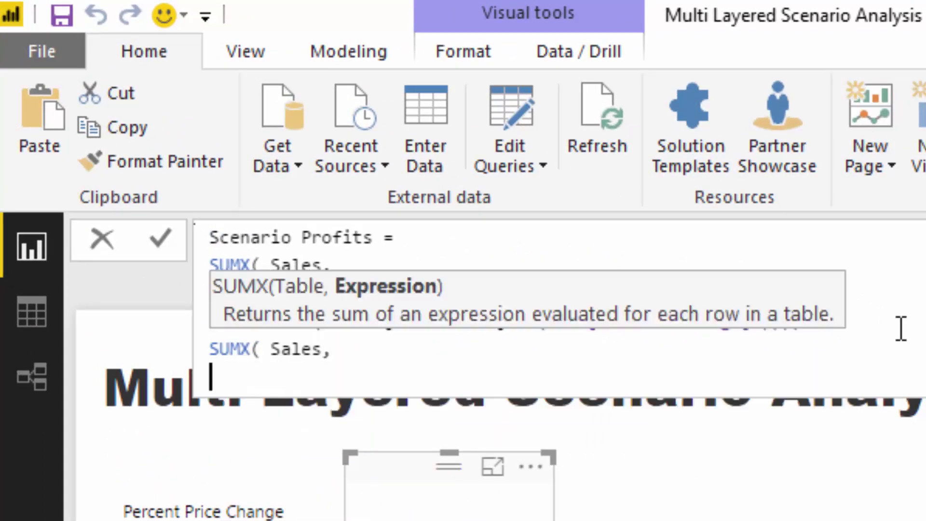
key(Tab)
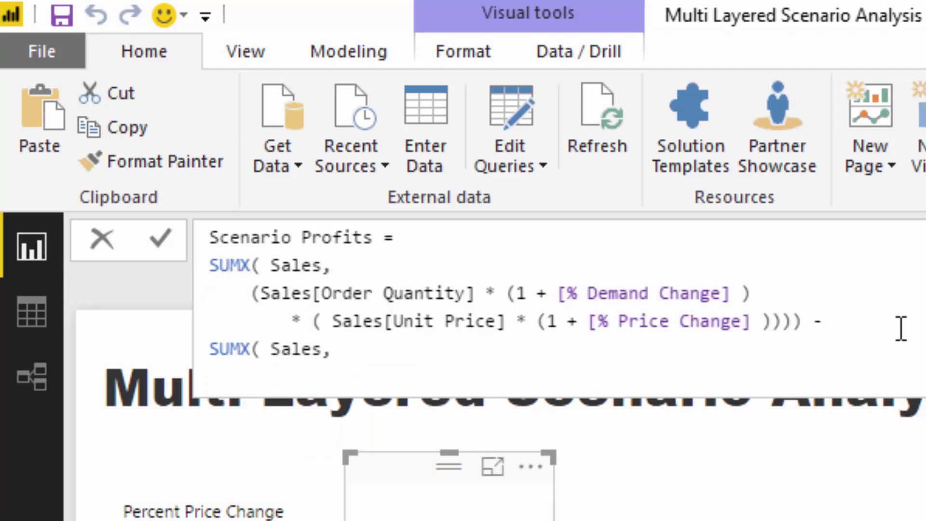
- Add the cost term's demand-adjusted quantity: Sales[Order Quantity] * (1 + % Demand Change)
text(( Order)
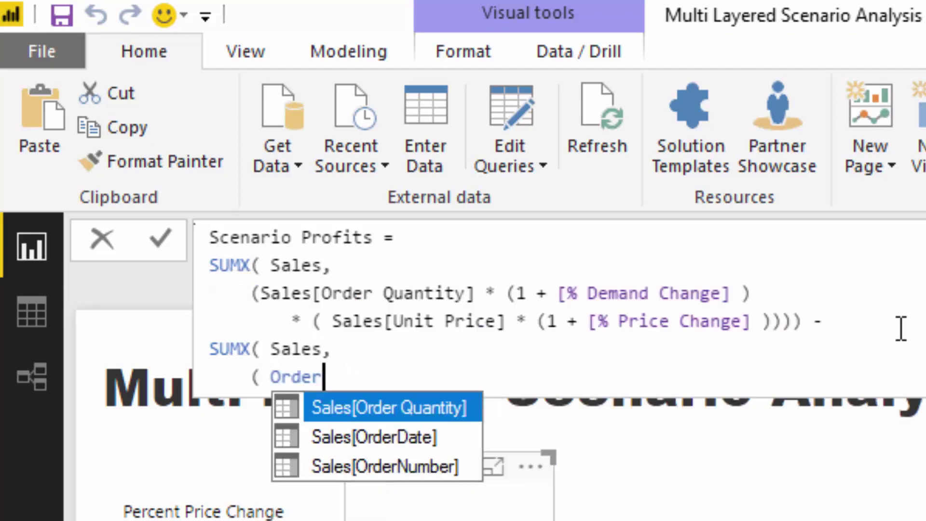
key(Tab)
text(*)
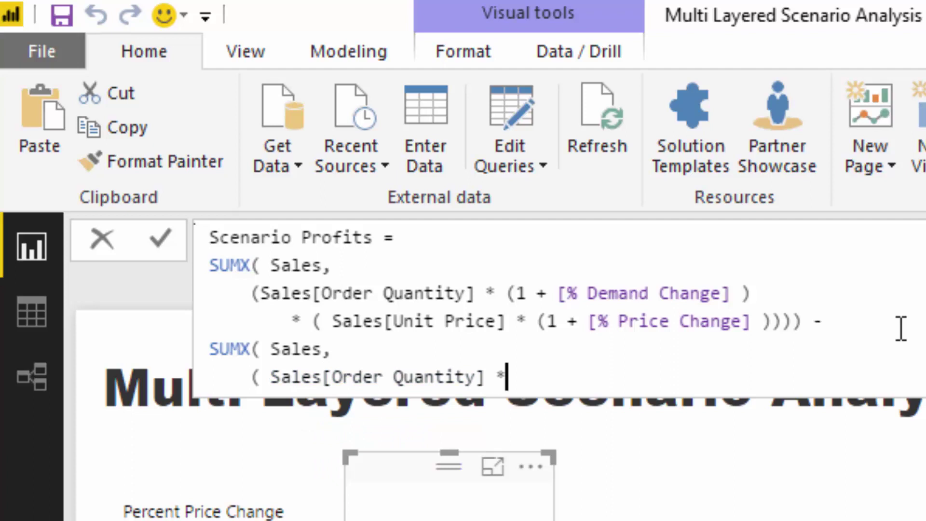
text( De)
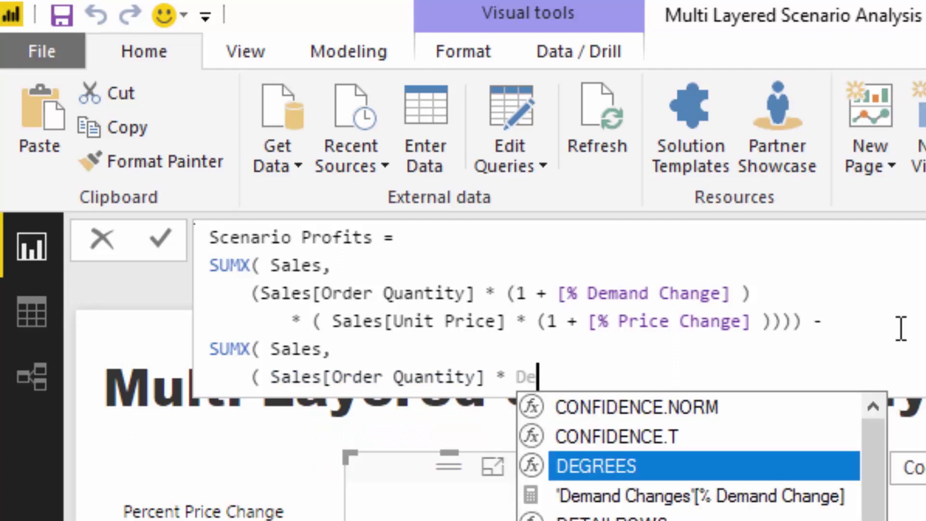
key(BackSpace)
key(BackSpace)
text(( 1)
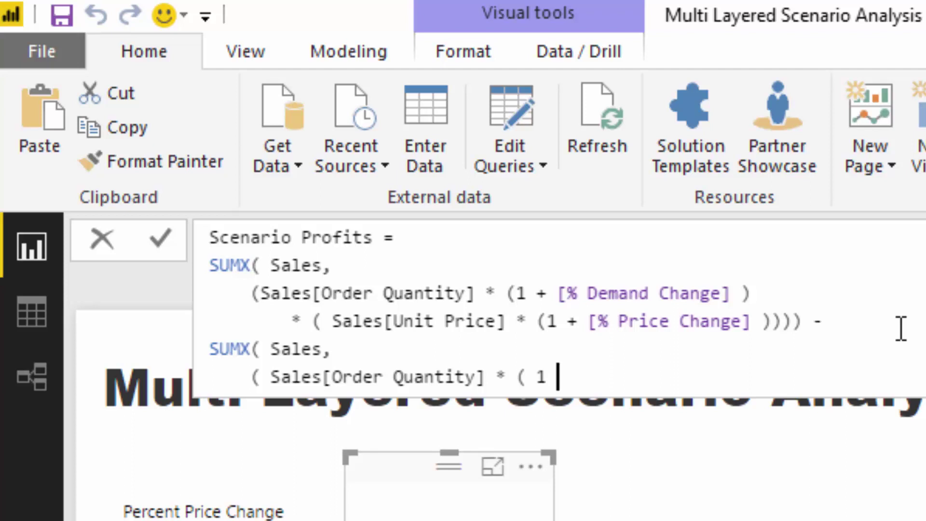
text(+ De)
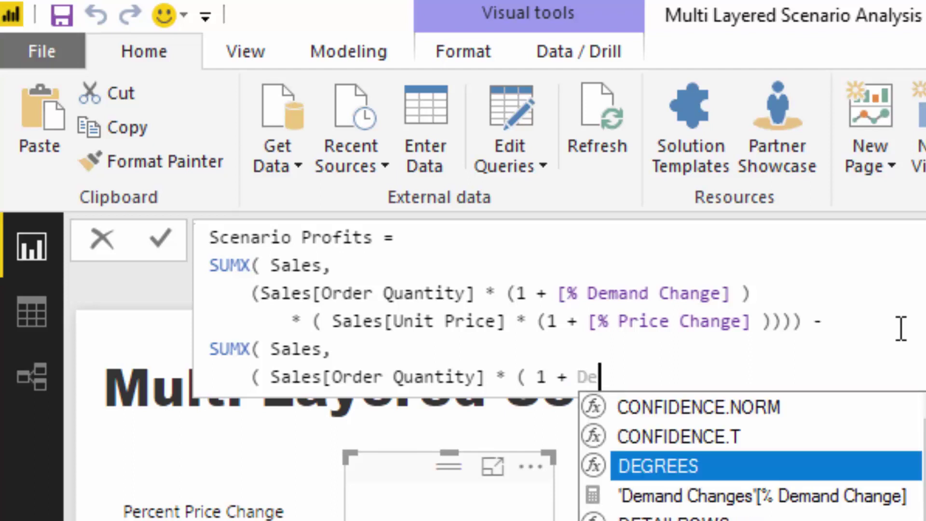
key(Down)
key(Tab)
text() )
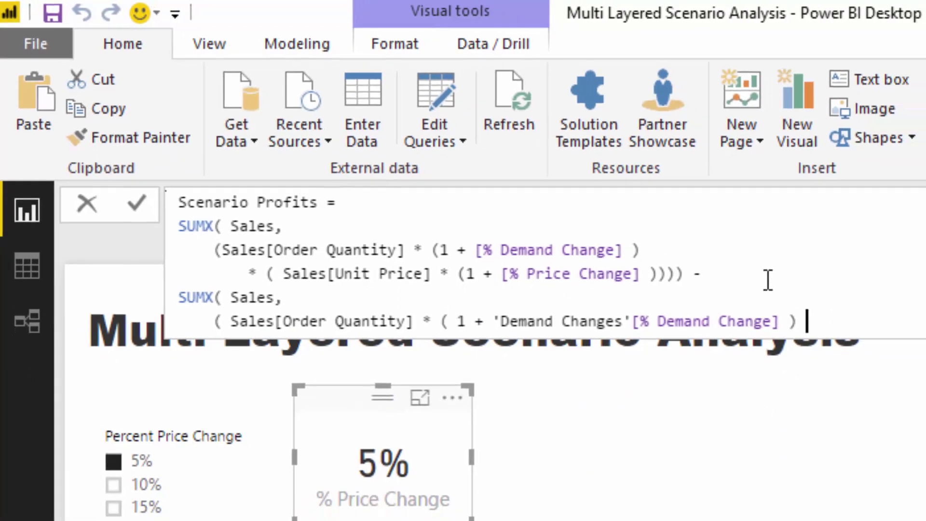
text(*)
key(BackSpace)
key(BackSpace)
- Multiply by Sales[Total Unit Cost] * (1 + % Cost Change) and close the brackets
key(shift+Return)
key(Tab)
key(Tab)
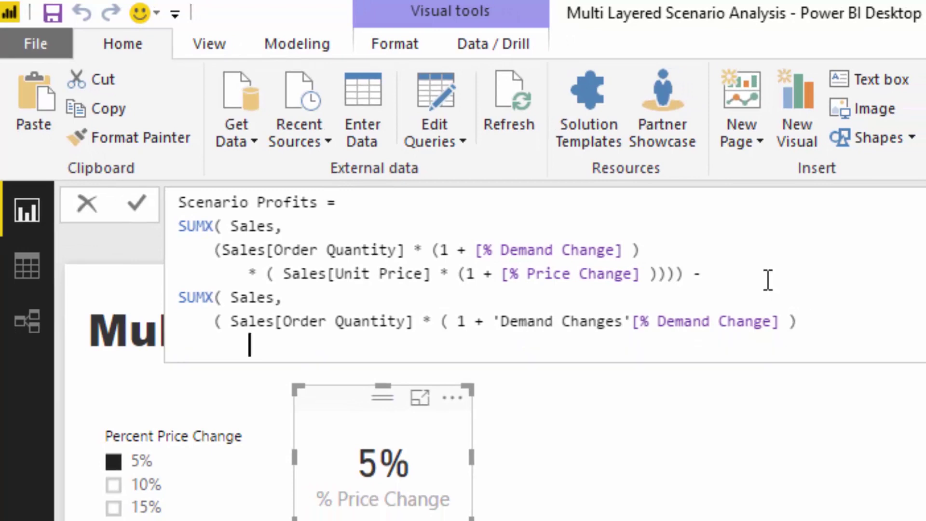
text(* Tot)
key(Up)
key(Tab)
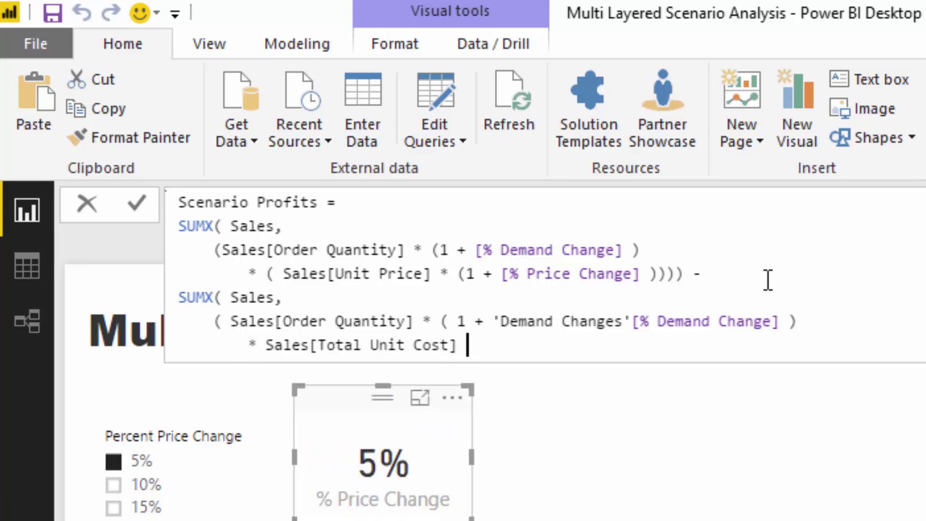
text(* ( 1)
text( + ')
text(Cost)
key(Tab)
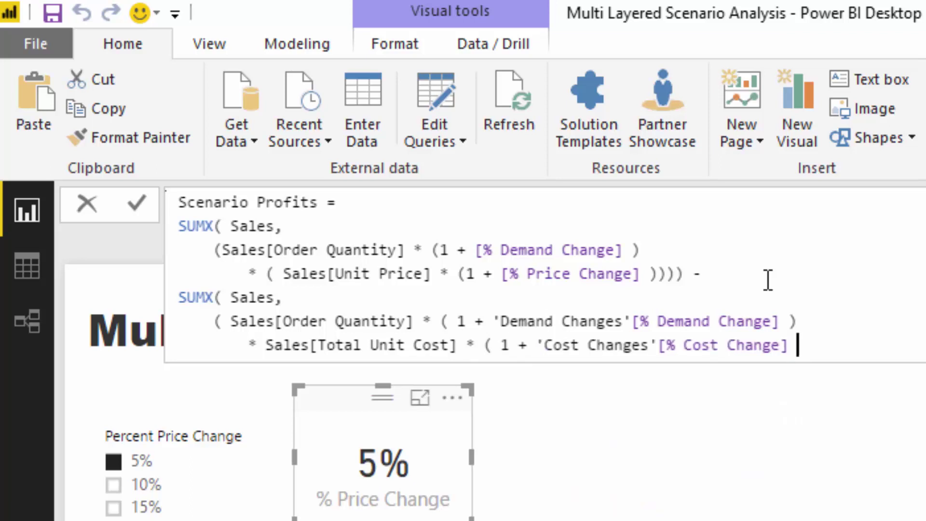
text() ))
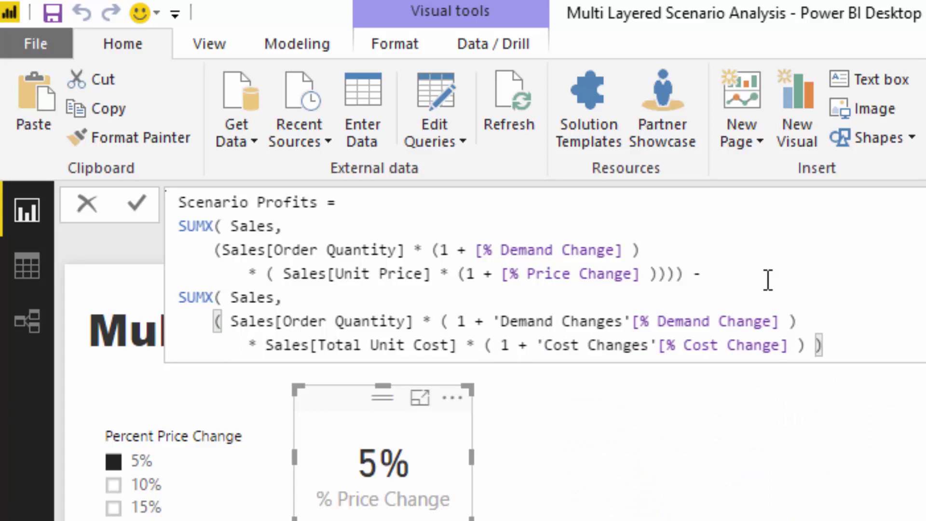
text( ))
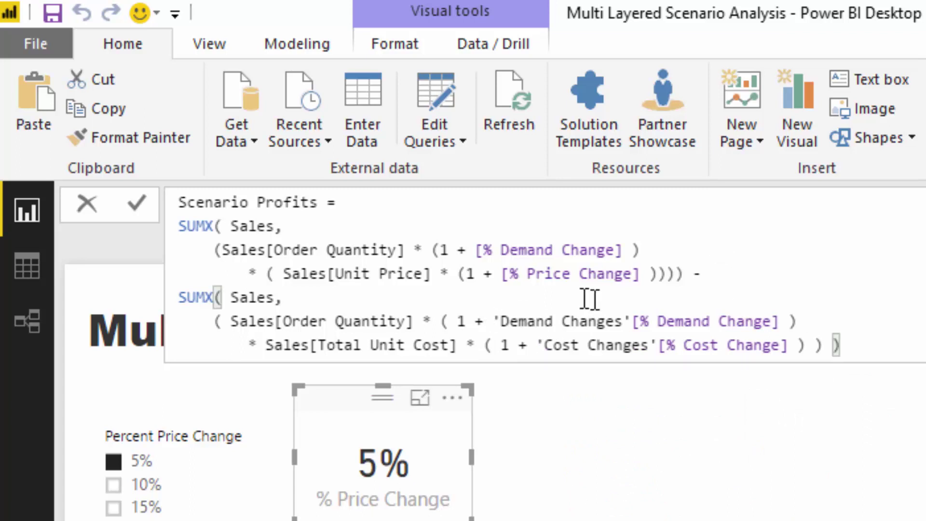
- Strip the table prefixes from % Demand Change and % Cost Change and commit Scenario Profits
drag(631, 321, 493, 321)
key(BackSpace)
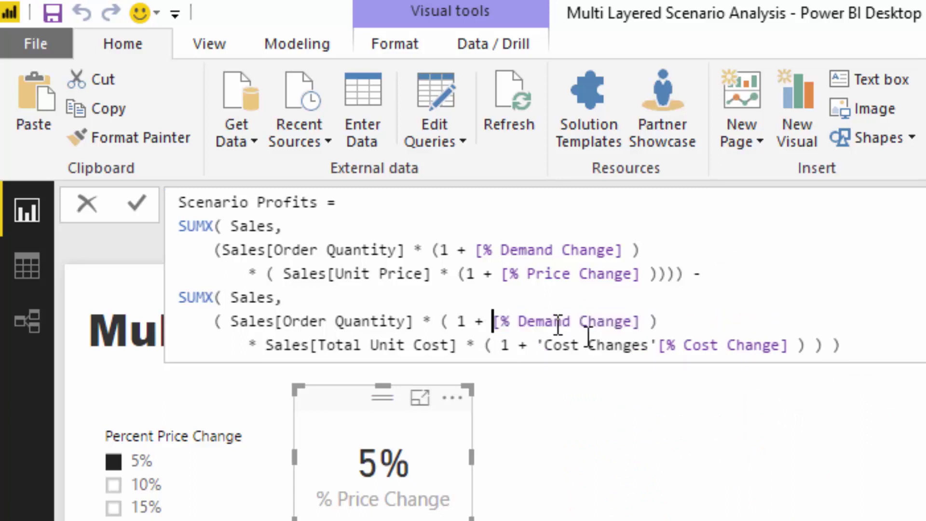
drag(658, 346, 537, 346)
key(BackSpace)
key(End)
key(Return)
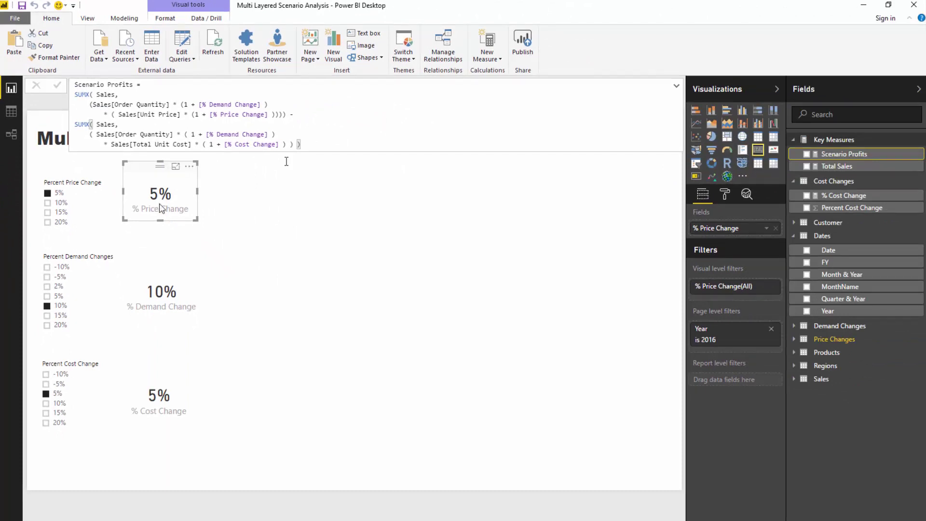
- Insert a table visual showing Scenario Profits by Month & Year and enlarge it
click(479, 195)
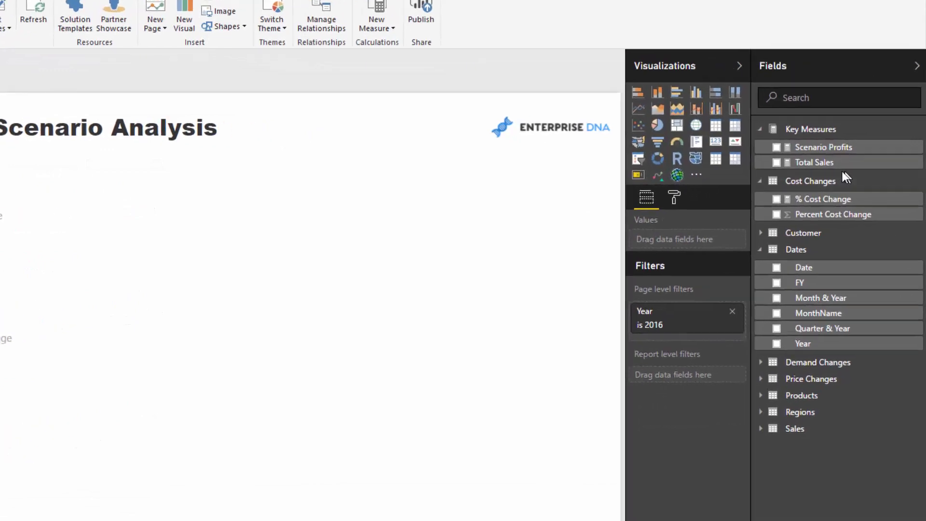
click(817, 163)
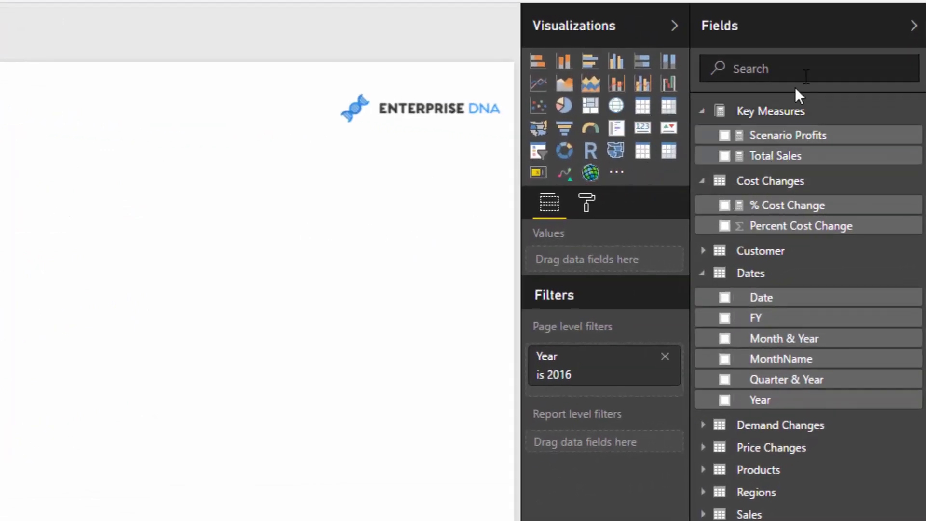
click(642, 106)
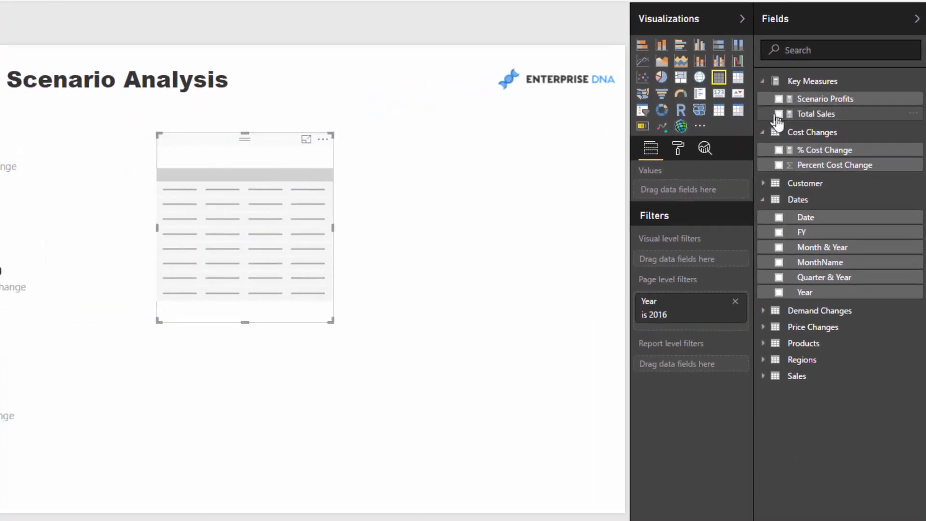
drag(828, 100, 705, 191)
drag(833, 243, 694, 189)
drag(796, 248, 713, 189)
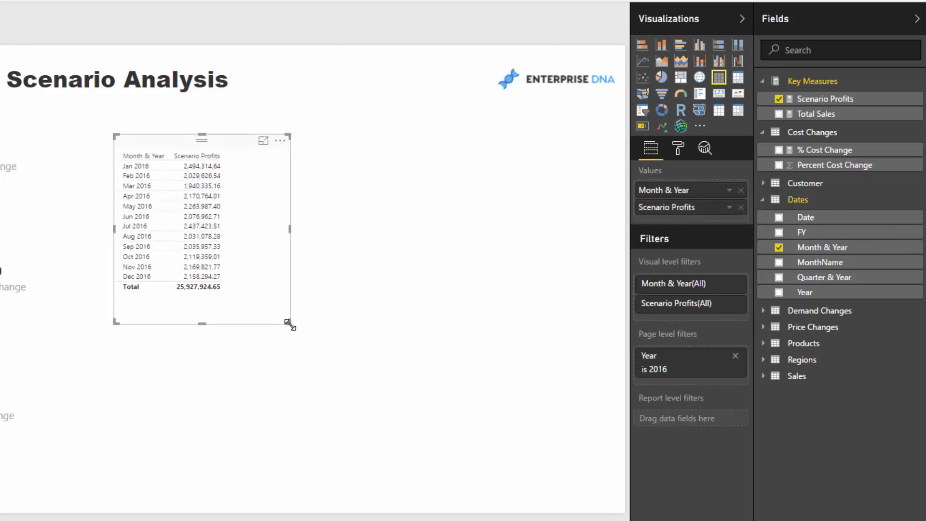
drag(289, 324, 325, 367)
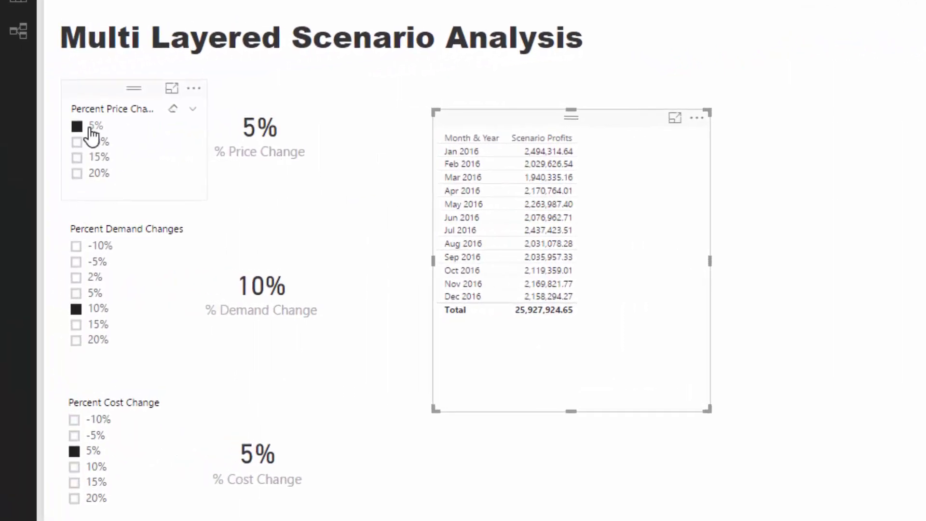
- Clear the existing 5% price, 10% demand and 5% cost slicer selections
click(78, 127)
click(76, 309)
click(74, 451)
click(625, 190)
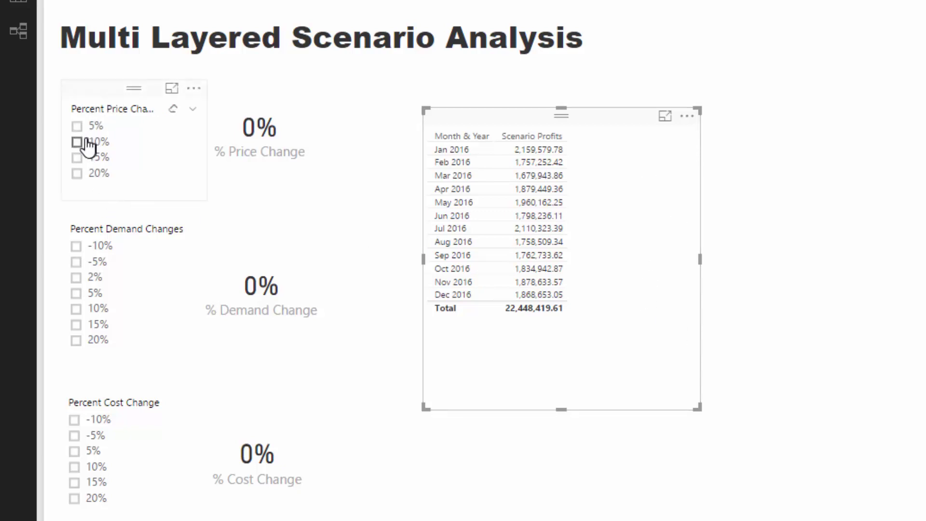
- Select 10% cost, 15% price and -5% demand, giving Scenario Profits of 26,310,791.28
click(74, 466)
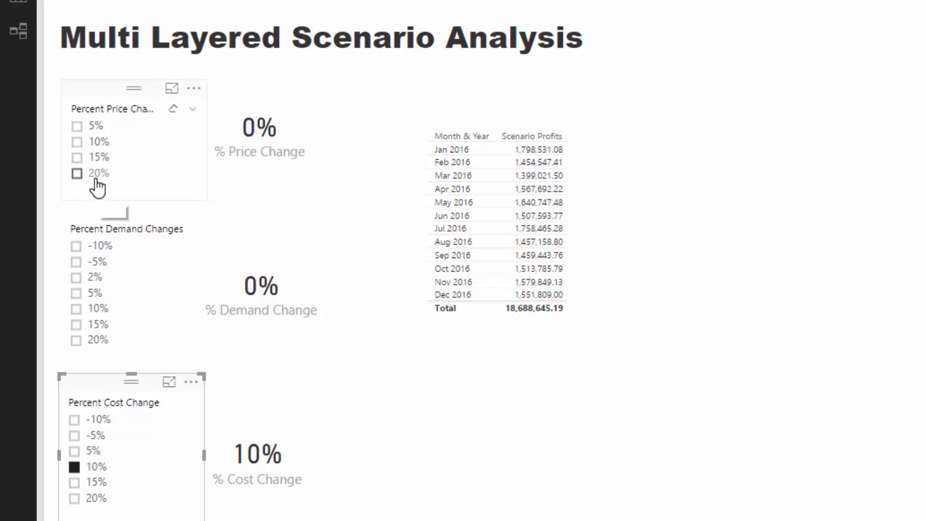
click(77, 158)
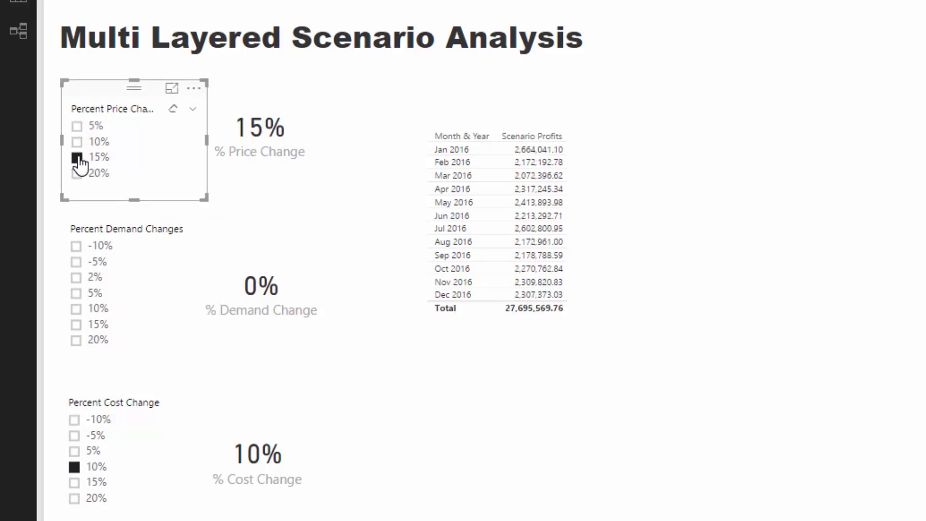
click(77, 262)
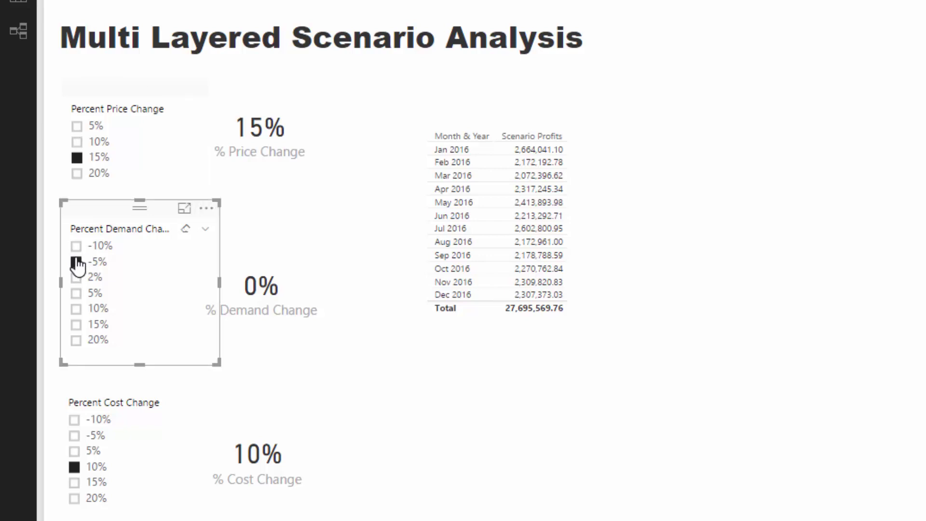
mouse_move(621, 193)
mouse_down()
mouse_move(593, 190)
mouse_move(607, 196)
mouse_up()
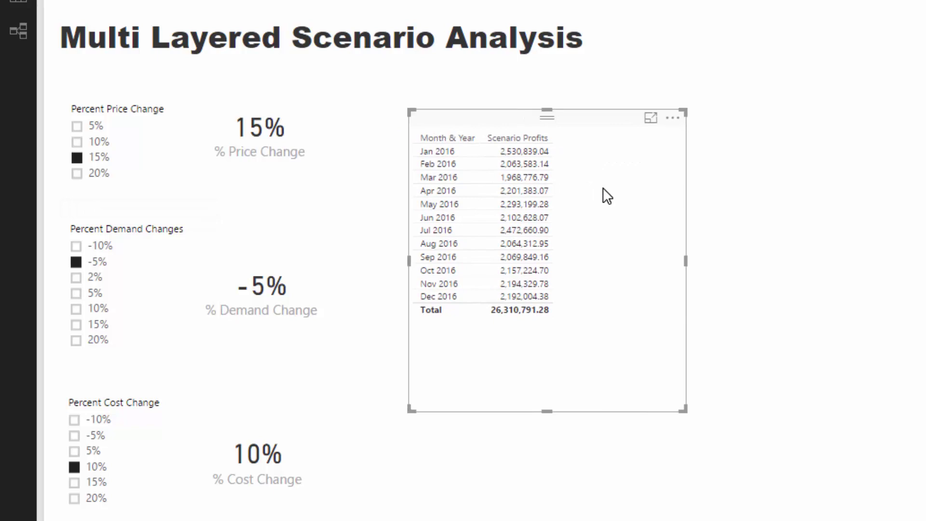